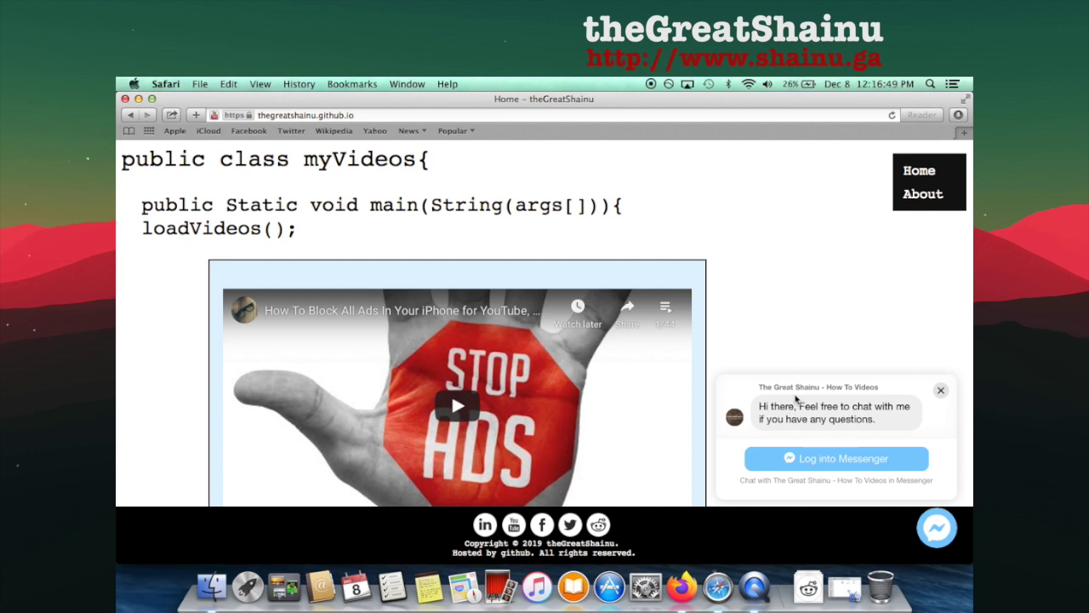
# Switch to Firefox and open the page for registering a new domain on the Freenom site.
pyautogui.scroll(-2, 784, 352)
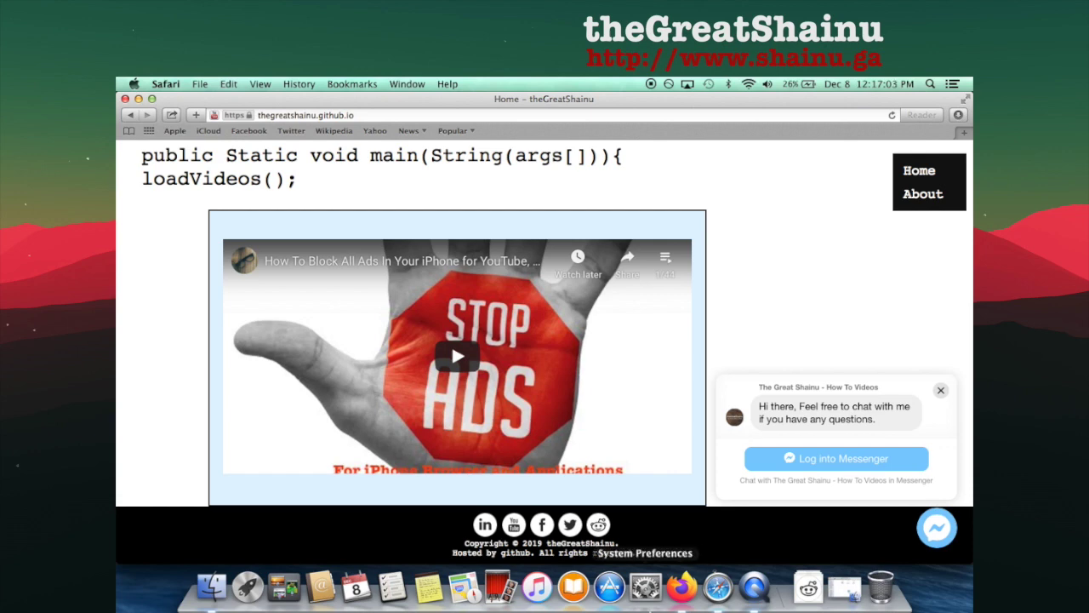
pyautogui.click(682, 587)
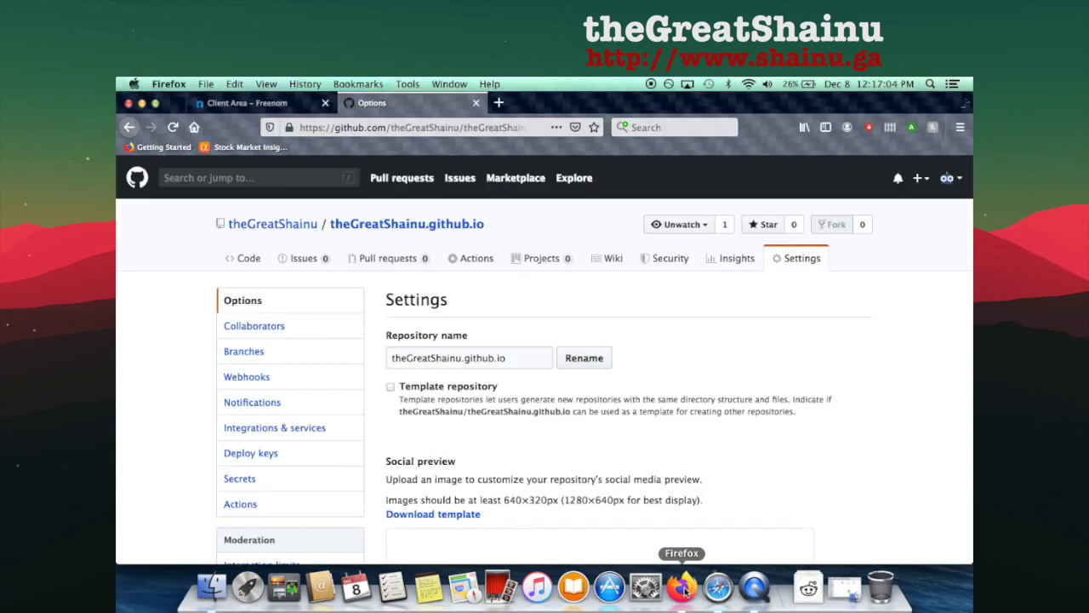
pyautogui.click(262, 104)
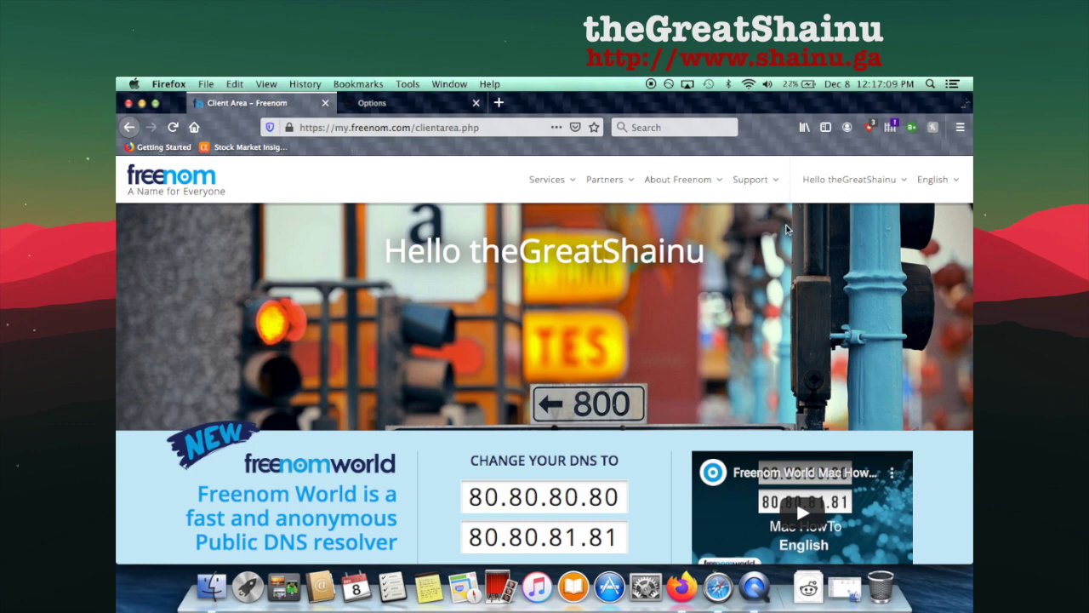
pyautogui.doubleClick(834, 188)
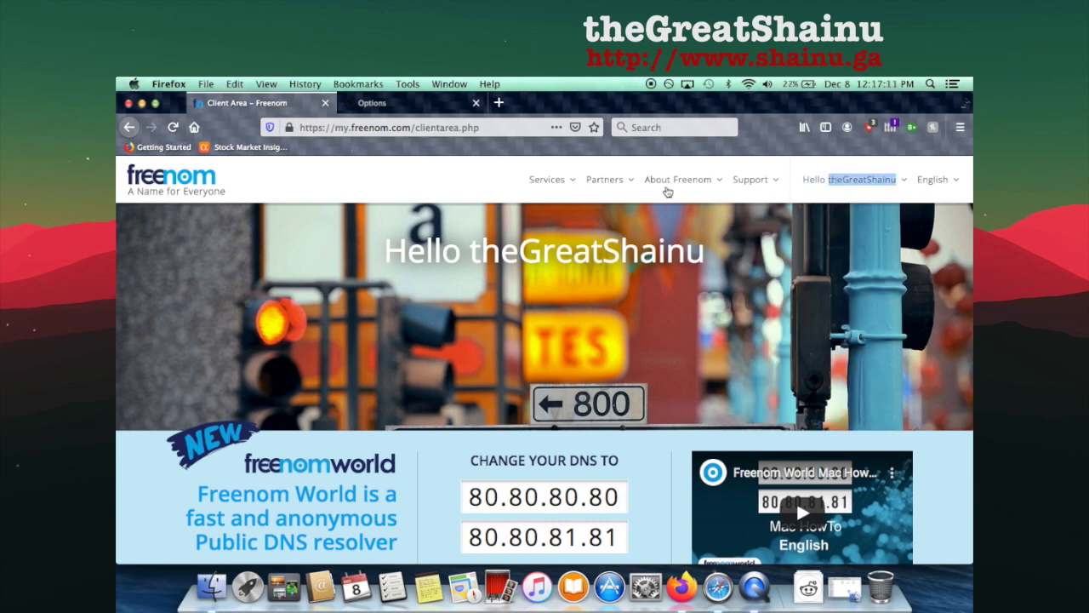
pyautogui.click(482, 195)
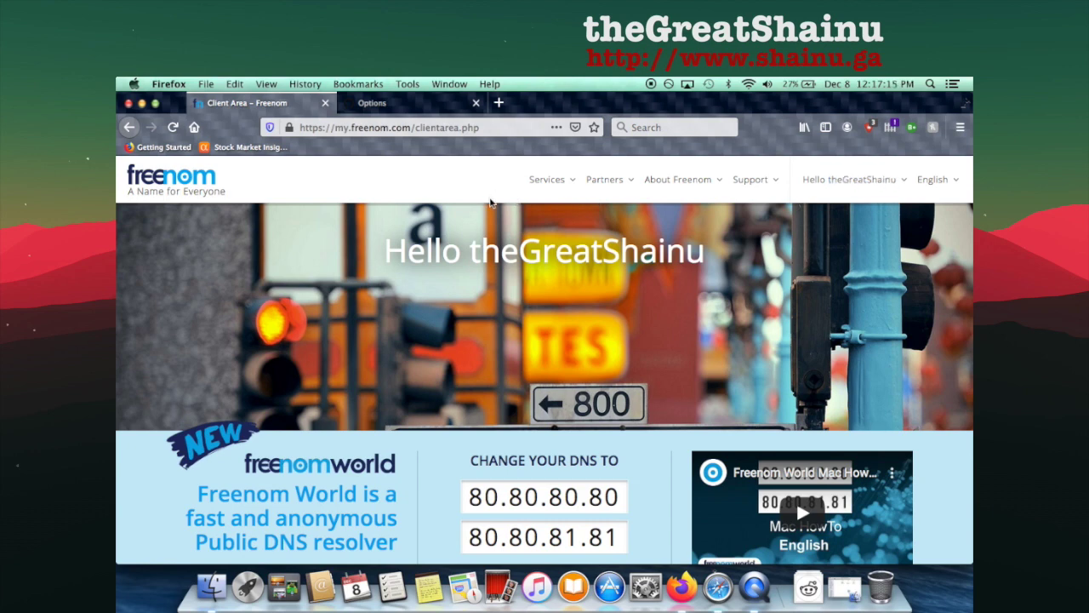
pyautogui.click(544, 190)
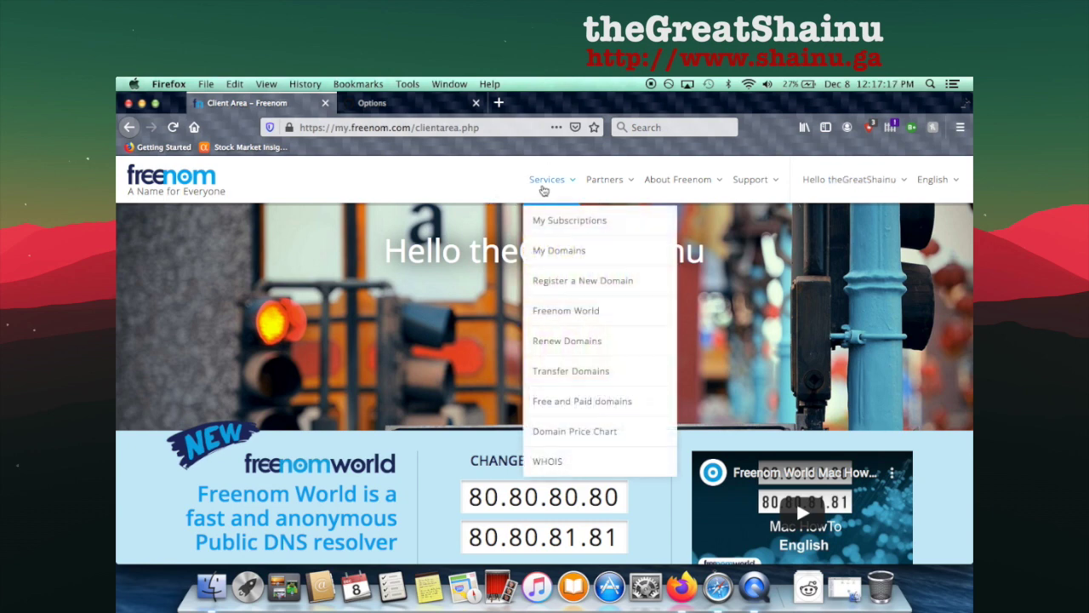
pyautogui.click(564, 281)
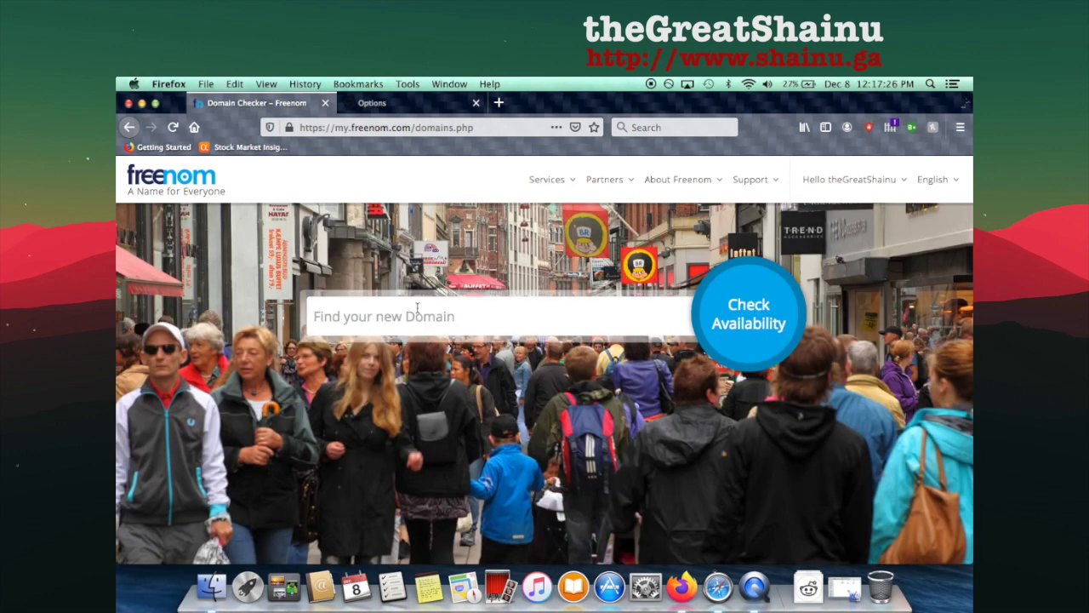
# Check the availability of the domain name thegreatshainu.
pyautogui.click(417, 308)
pyautogui.write('thegreatshai')
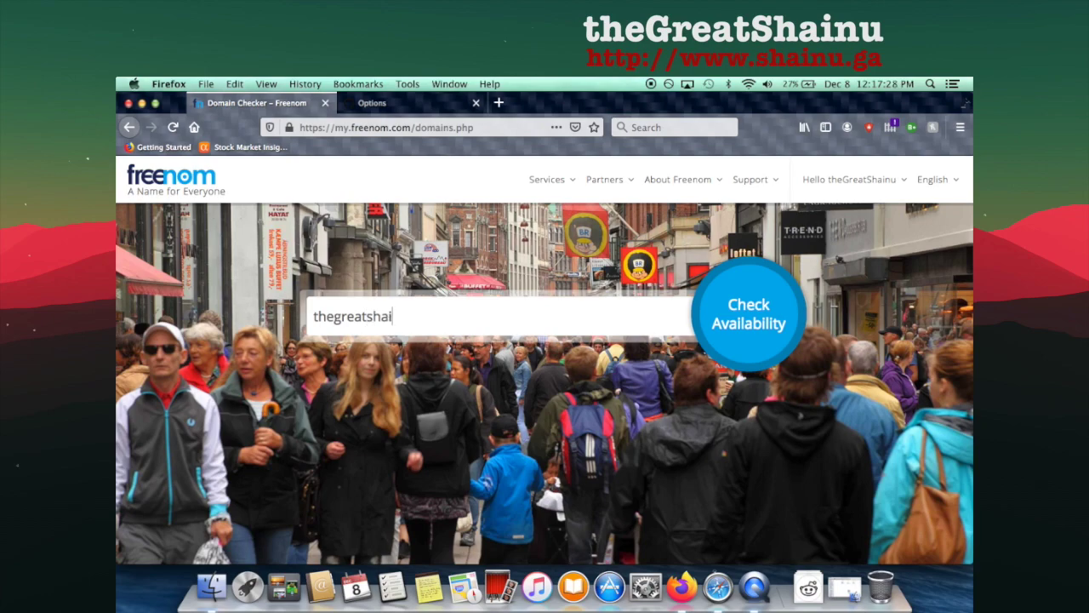
pyautogui.write('nu')
pyautogui.click(722, 316)
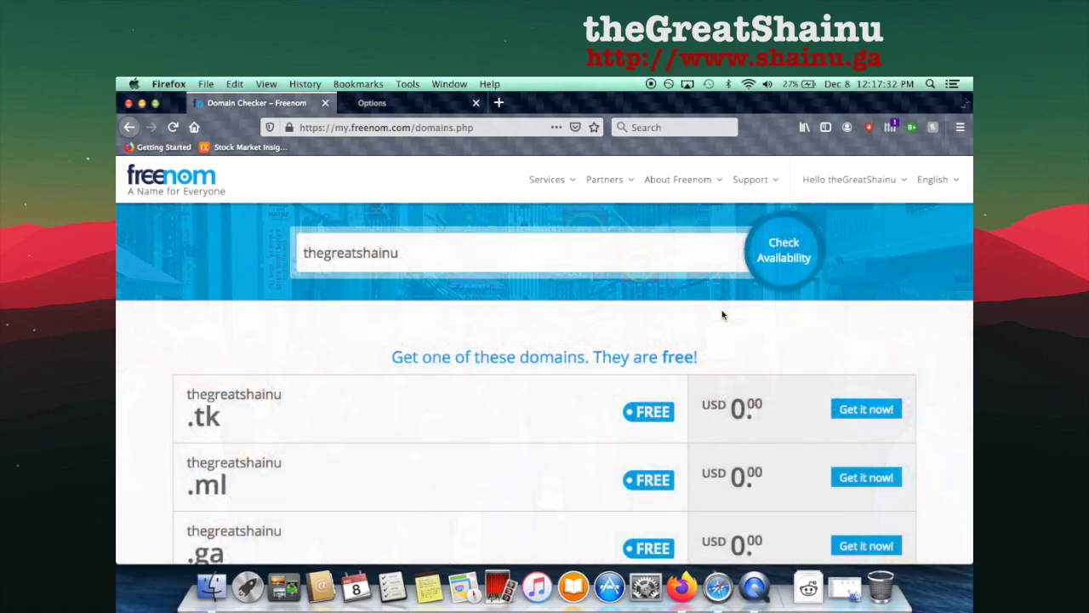
# Add the free thegreatshainu.ga and thegreatshainu.tk domains to the cart and proceed to checkout.
pyautogui.scroll(-5, 722, 316)
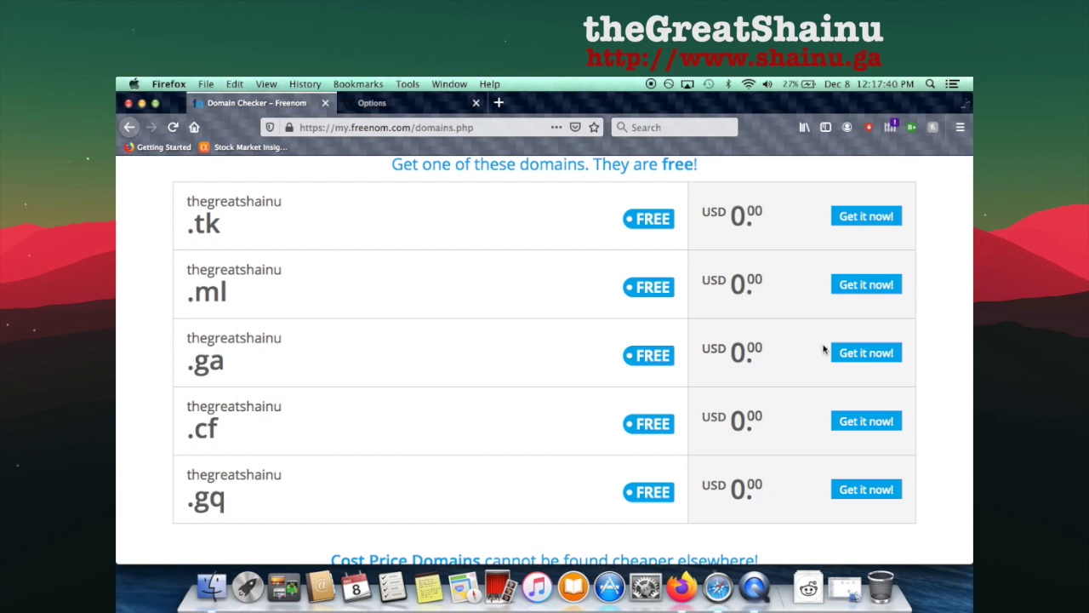
pyautogui.click(860, 352)
pyautogui.click(859, 234)
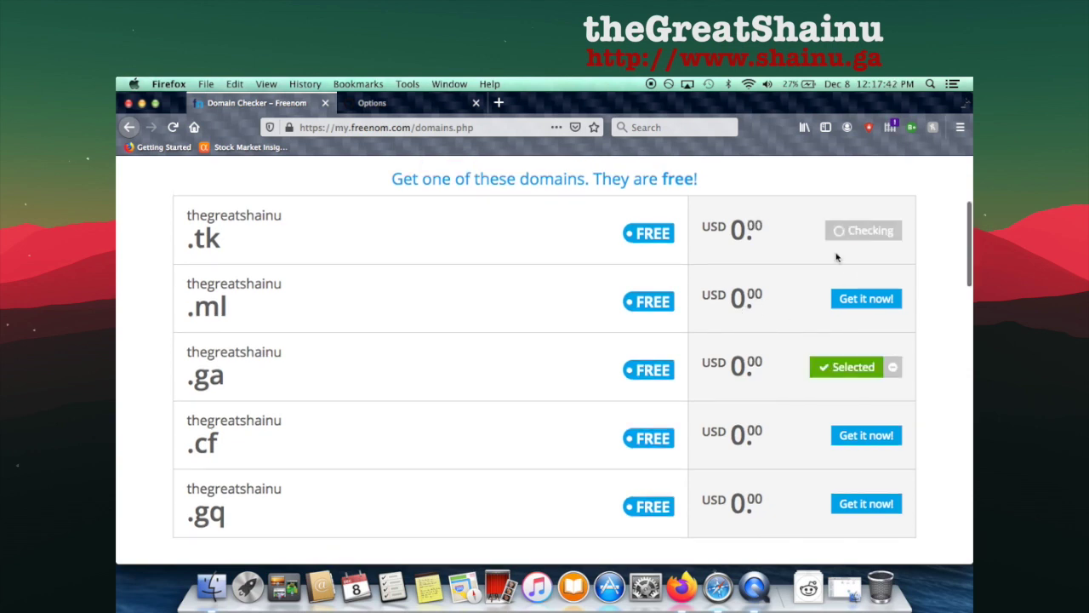
pyautogui.click(858, 226)
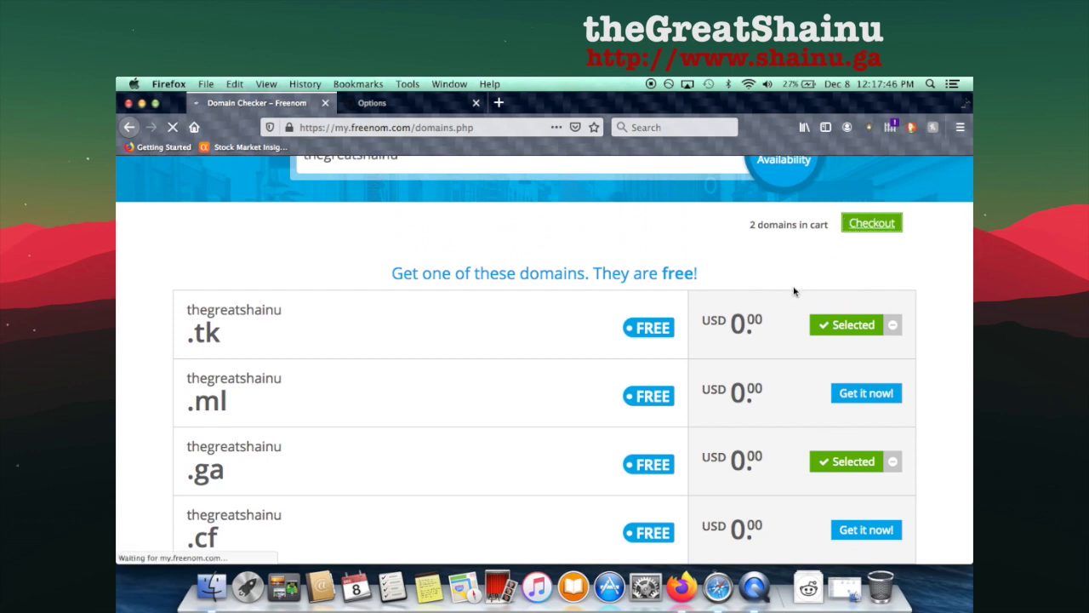
# Set the registration period to 12 Months @ FREE for both the .ga and .tk domains.
pyautogui.scroll(-2, 792, 290)
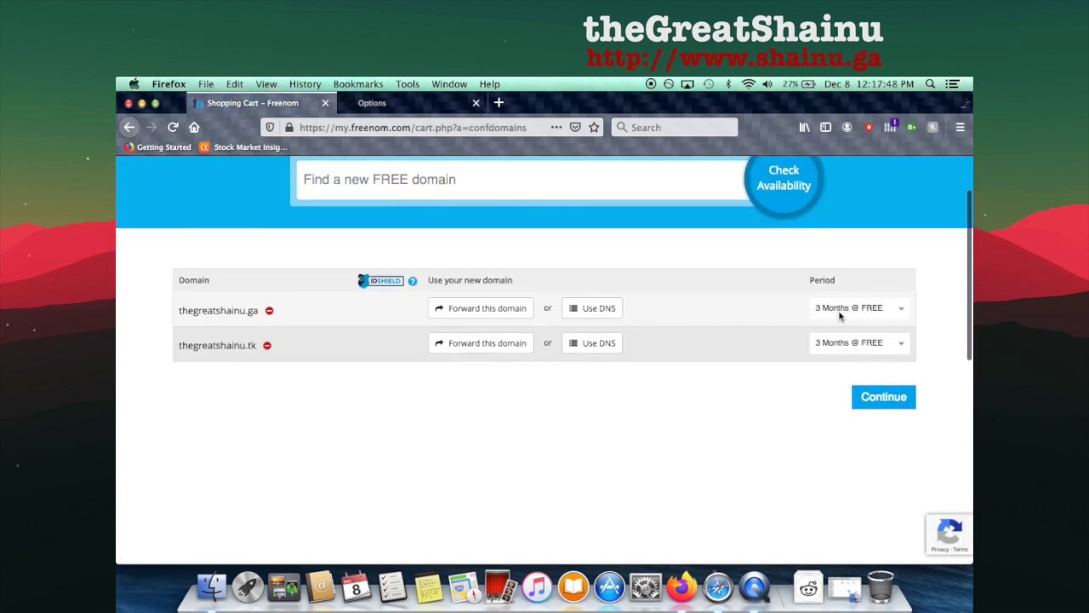
pyautogui.click(838, 312)
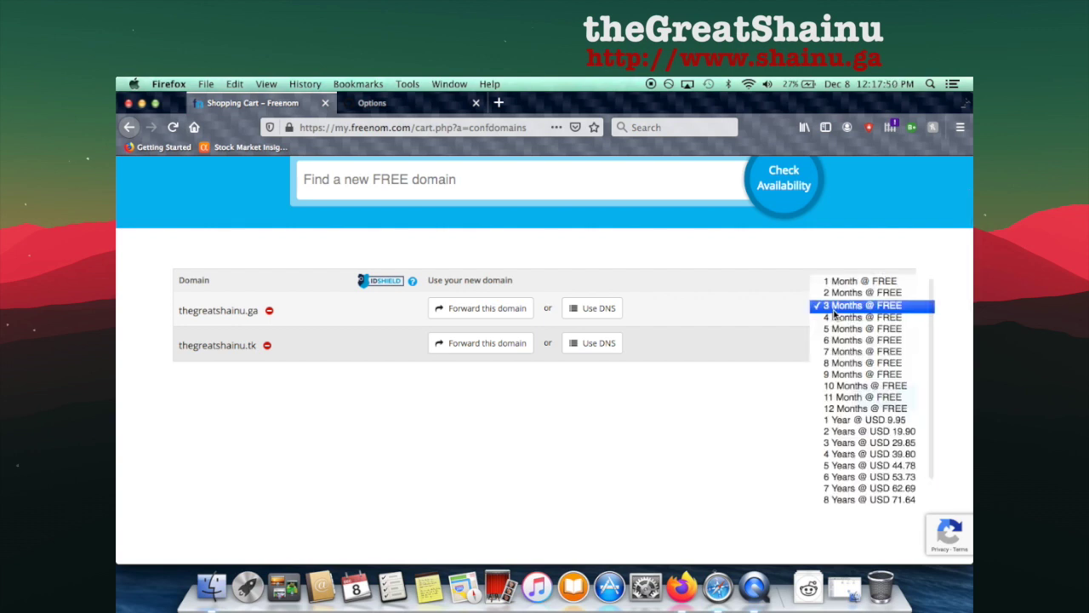
pyautogui.scroll(-2, 849, 387)
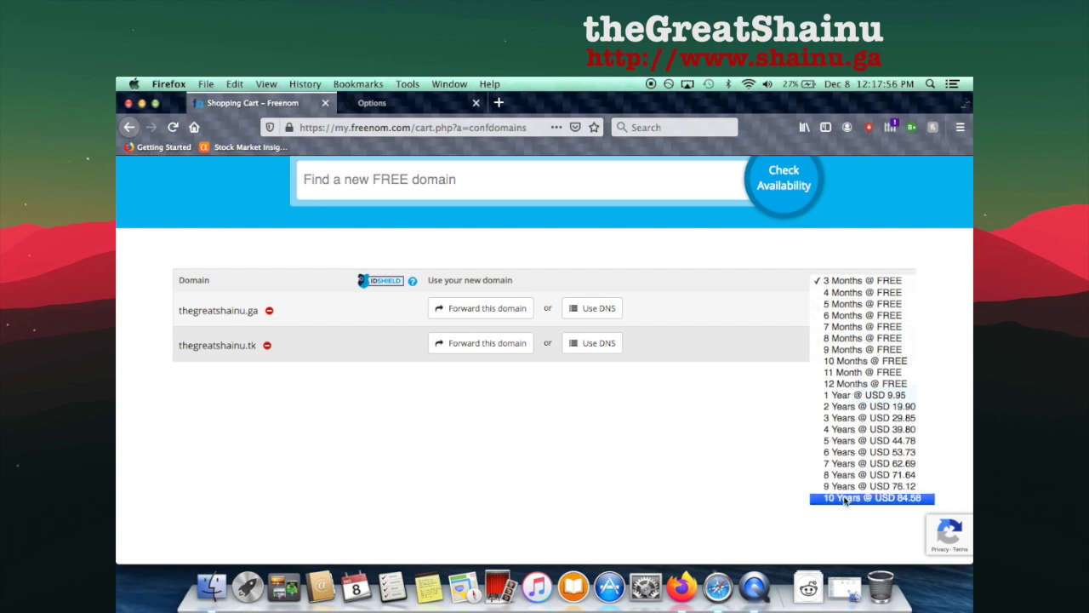
pyautogui.click(838, 383)
pyautogui.click(847, 342)
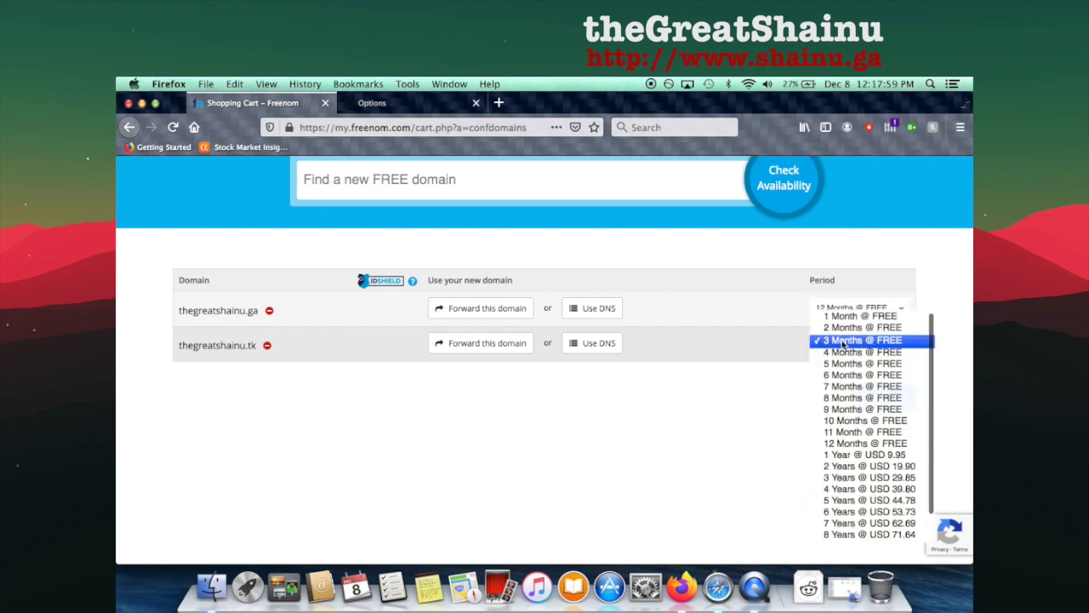
pyautogui.click(851, 444)
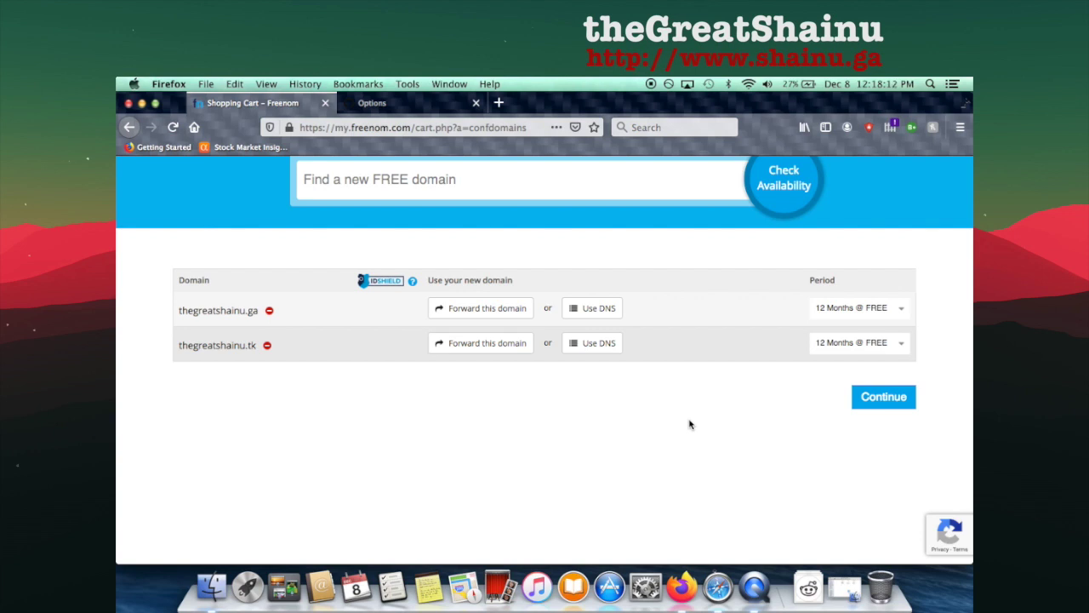
# Continue to the order review, agree to the Terms & Conditions and try to complete the order.
pyautogui.click(872, 398)
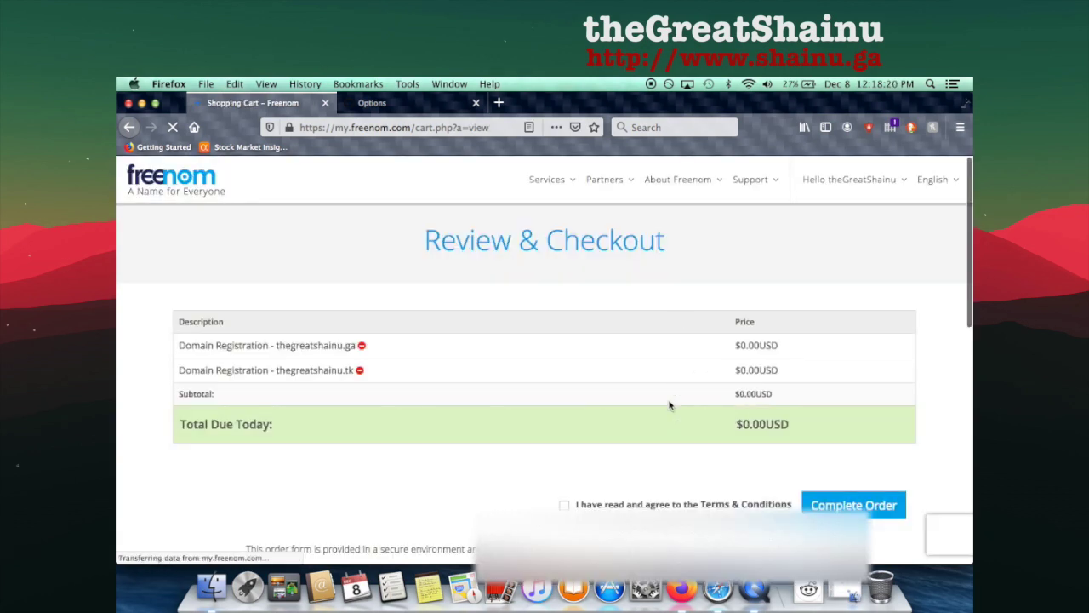
pyautogui.click(565, 506)
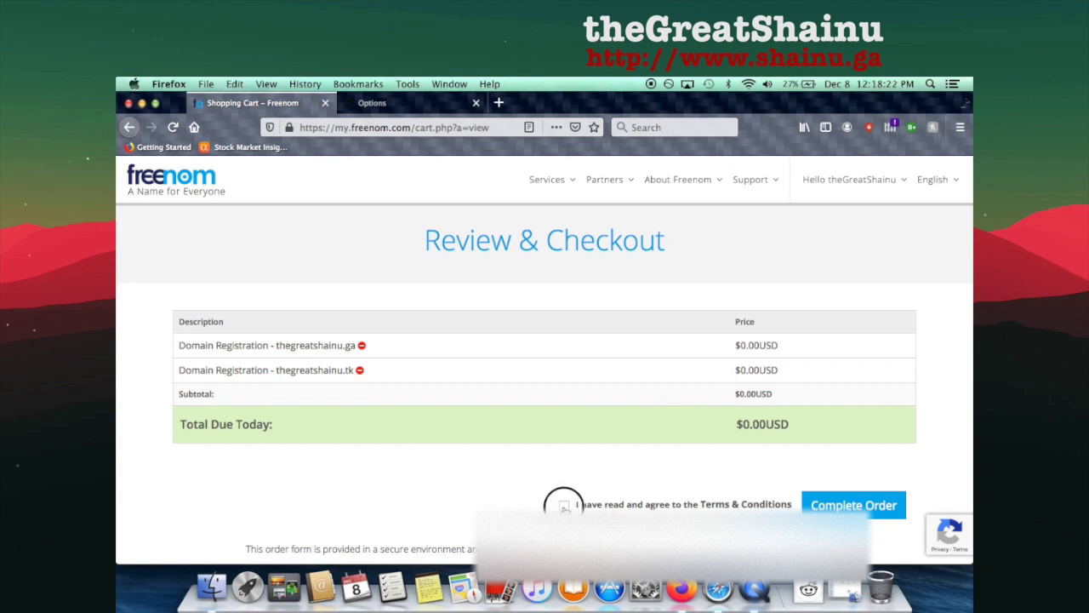
pyautogui.click(831, 505)
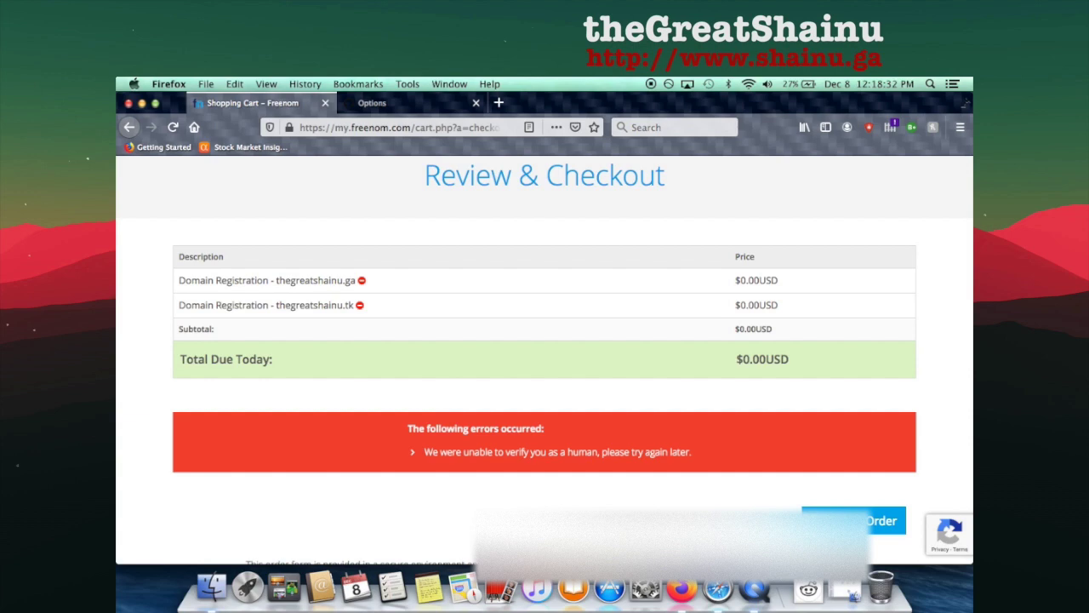
# Look through the Terms & Conditions page, close it and retry completing the domain order.
pyautogui.click(750, 506)
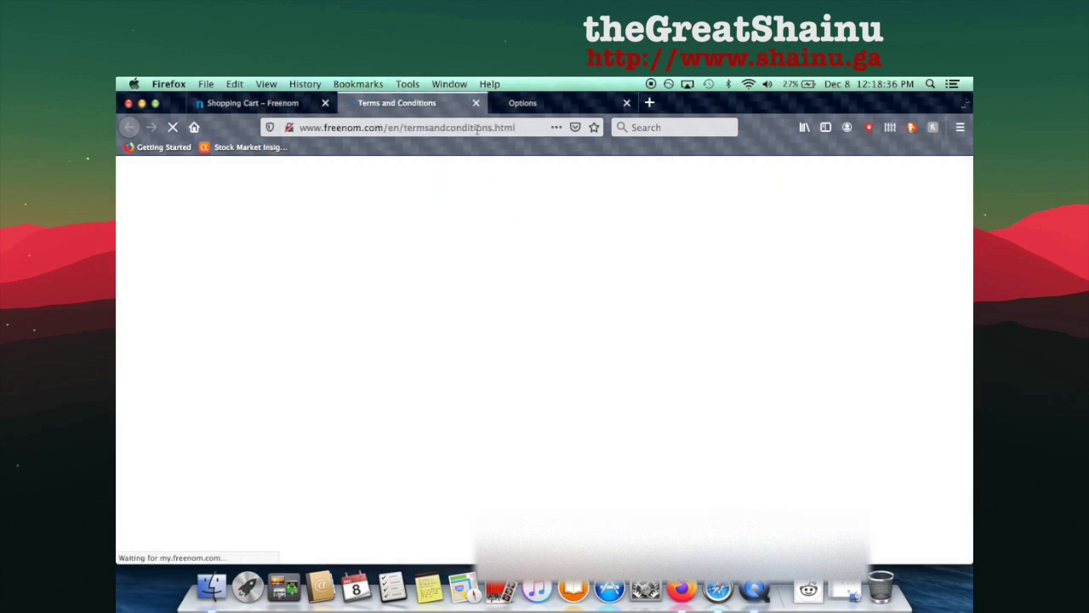
pyautogui.scroll(-20, 477, 280)
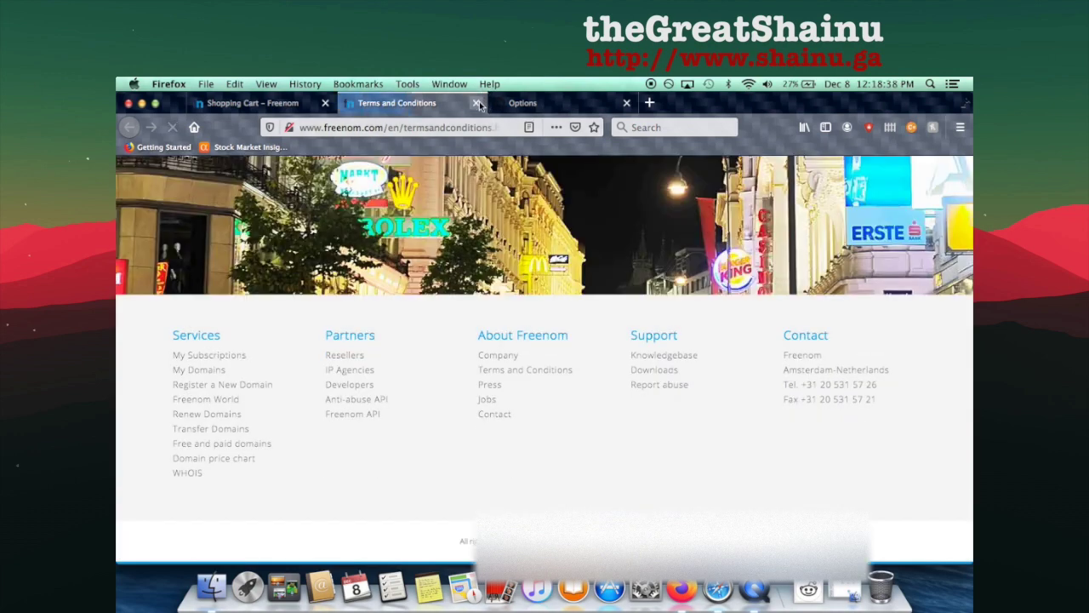
pyautogui.click(476, 102)
pyautogui.click(843, 515)
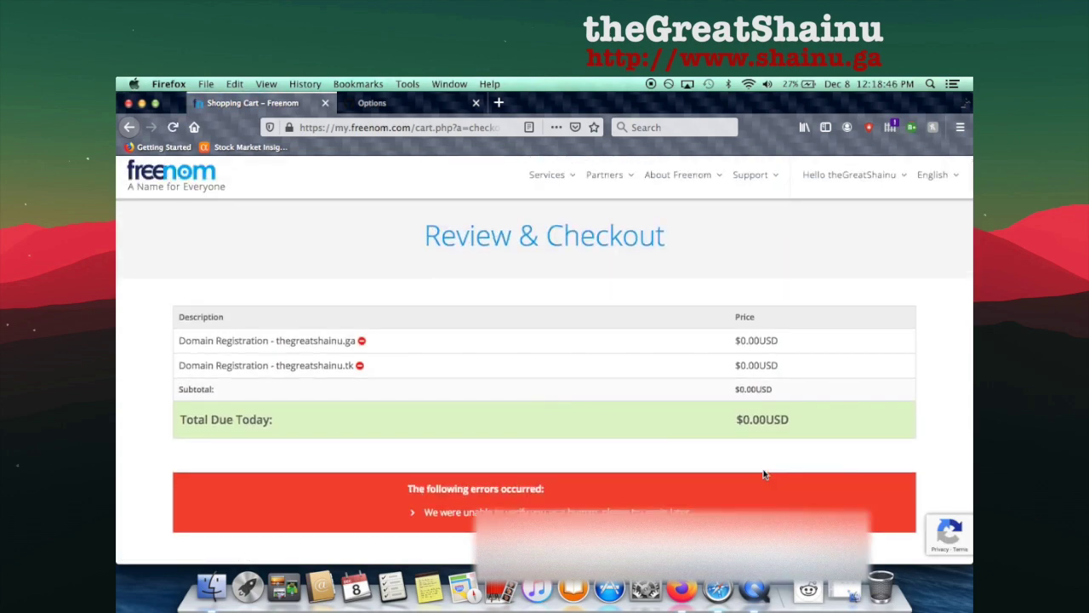
pyautogui.scroll(-2, 764, 474)
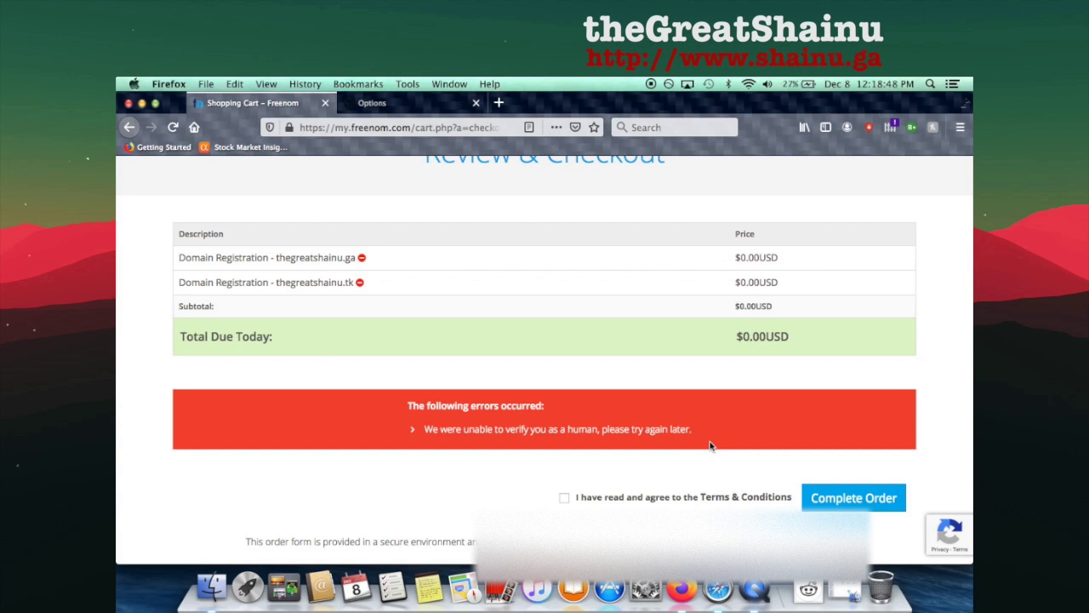
pyautogui.scroll(2, 712, 446)
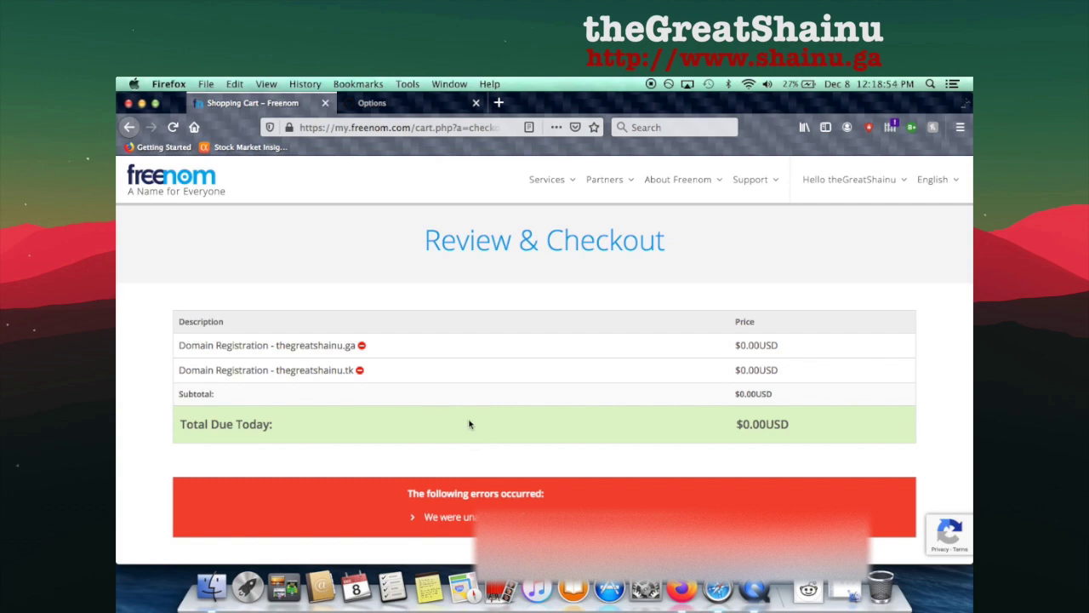
# Go to the list of registered domains and open Freenom DNS management for shainu.ga.
pyautogui.click(546, 179)
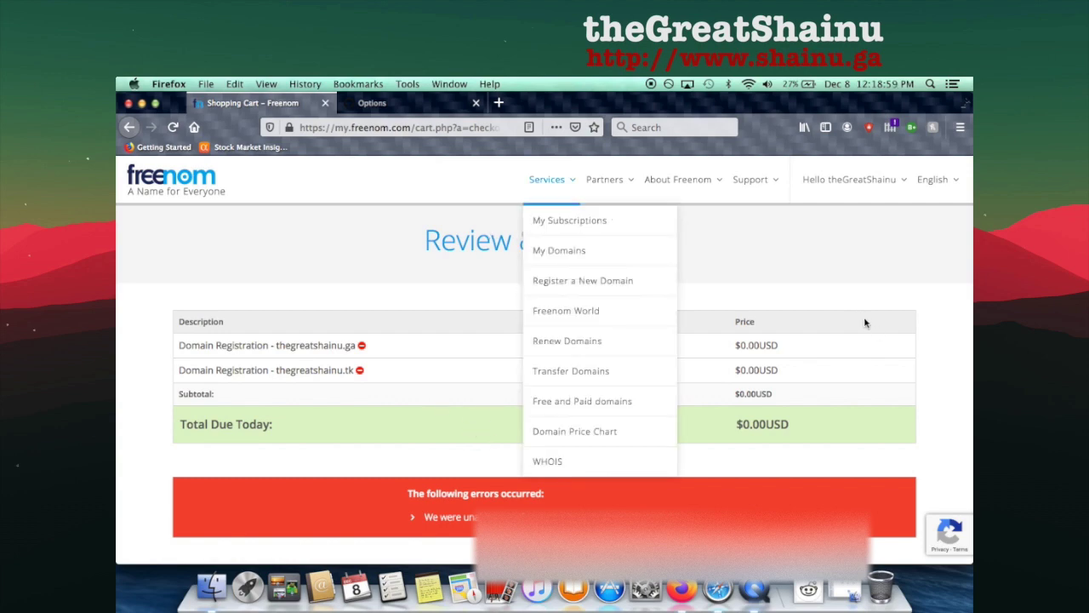
pyautogui.scroll(-5, 863, 321)
pyautogui.scroll(4, 868, 343)
pyautogui.scroll(1, 634, 255)
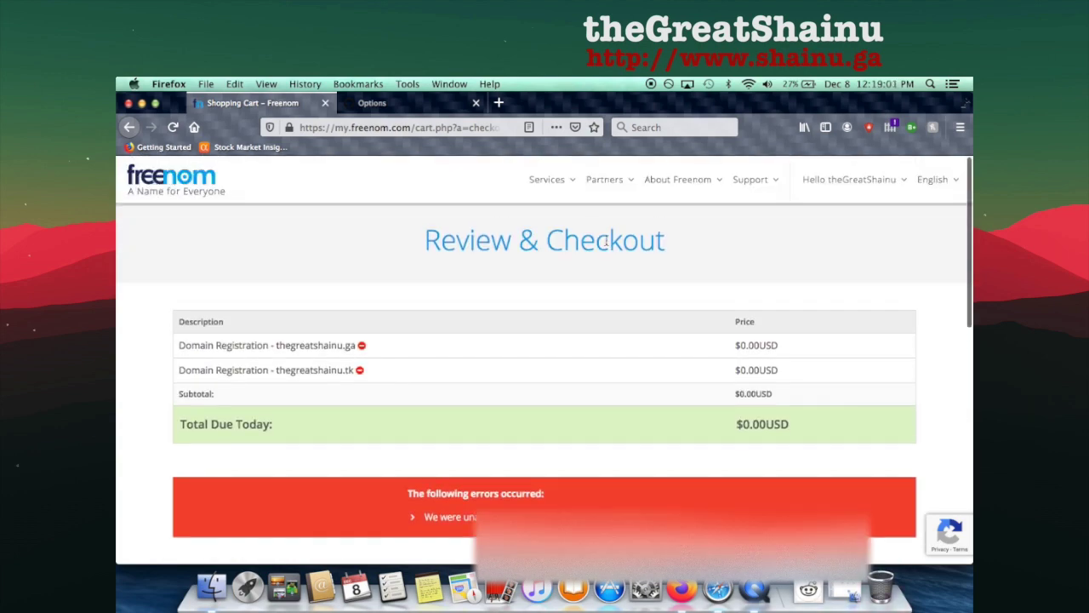
pyautogui.click(546, 179)
pyautogui.click(549, 246)
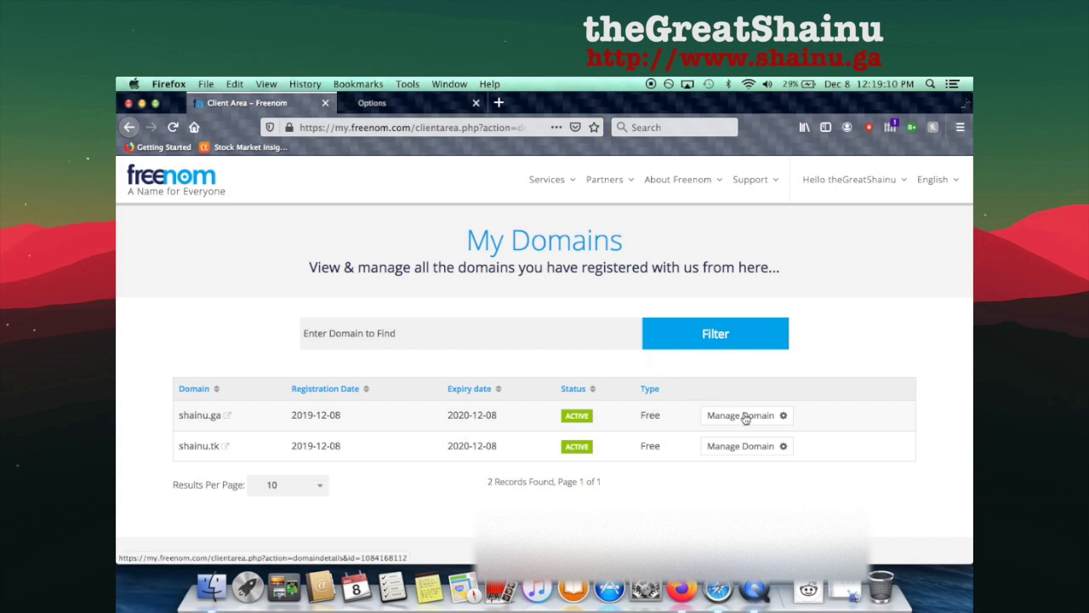
pyautogui.click(742, 415)
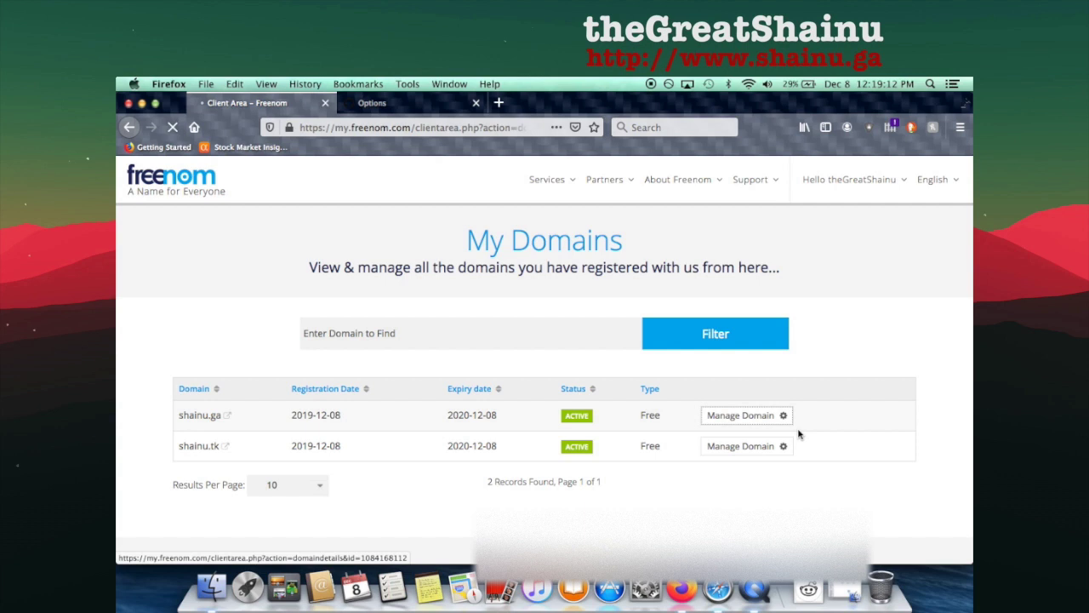
pyautogui.click(508, 305)
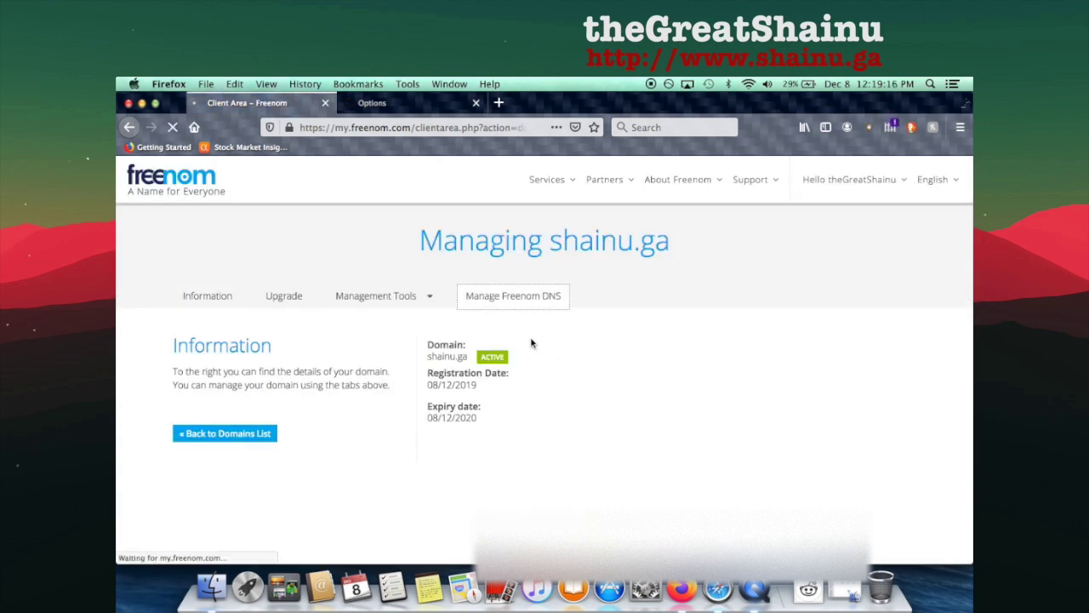
pyautogui.scroll(-2, 572, 329)
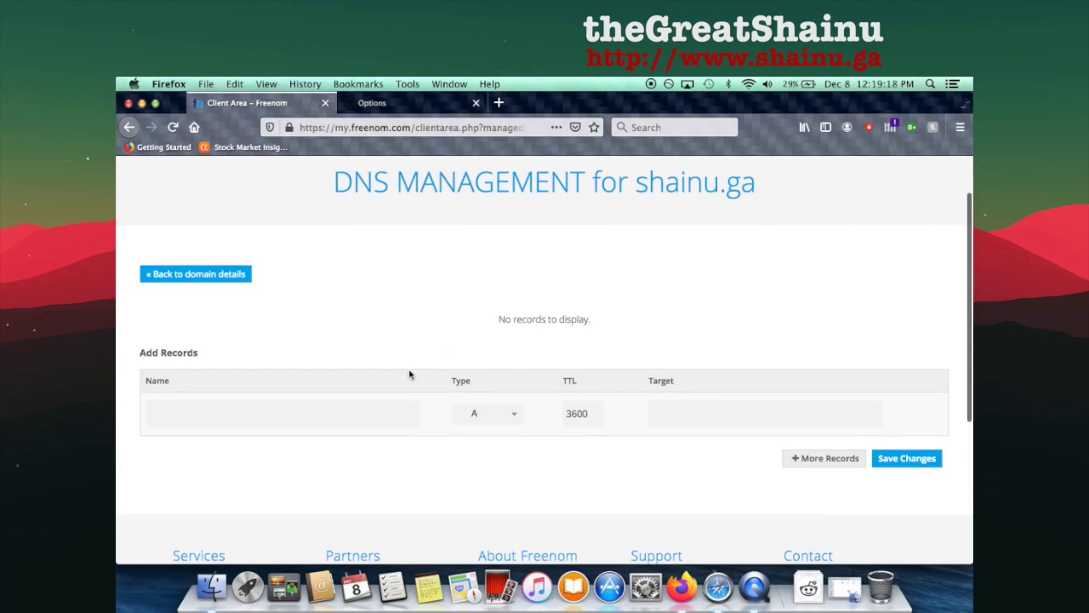
pyautogui.click(482, 414)
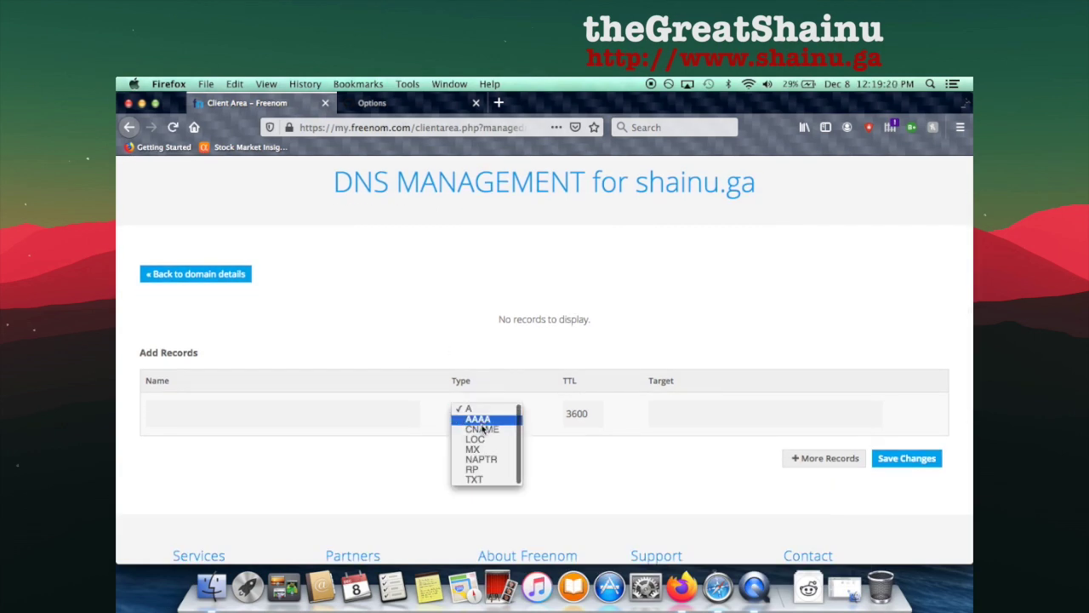
pyautogui.click(482, 434)
pyautogui.click(365, 411)
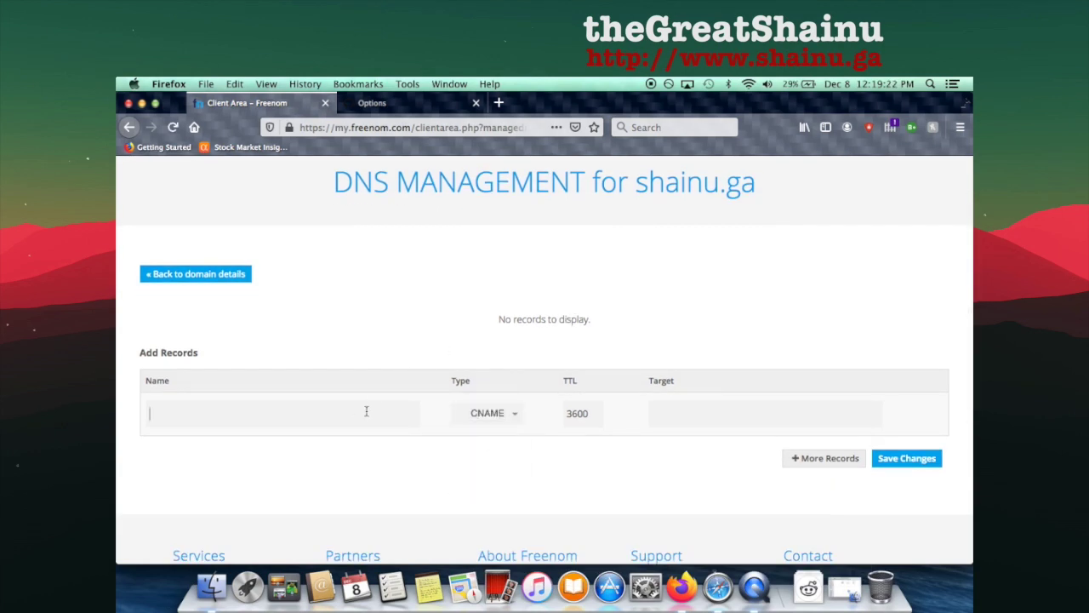
pyautogui.write('www')
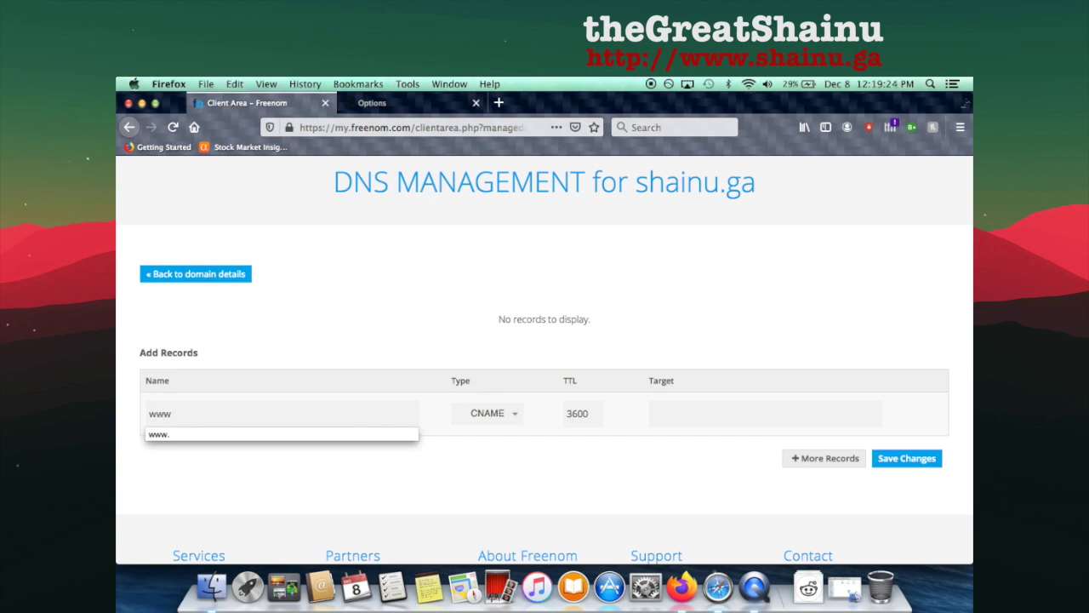
pyautogui.write('.')
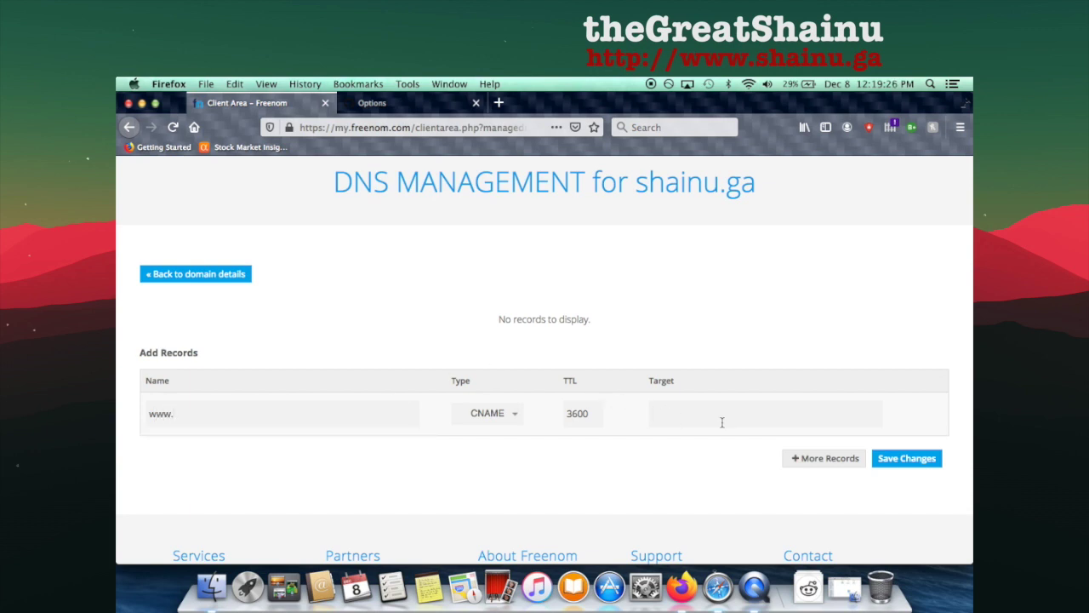
pyautogui.write('shainu.ga')
pyautogui.click(909, 460)
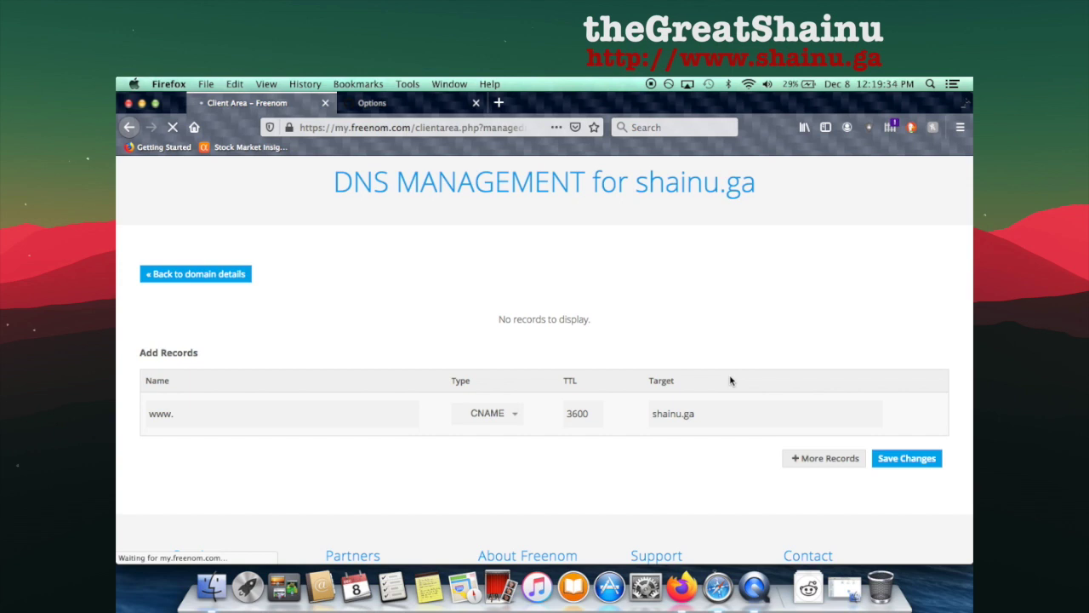
pyautogui.scroll(2, 723, 374)
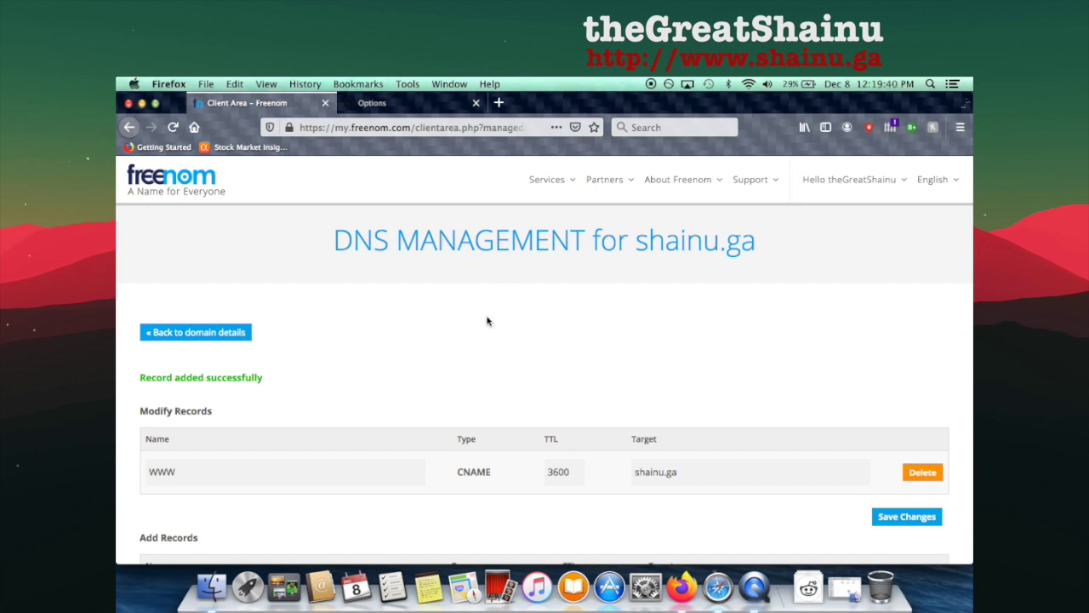
pyautogui.click(400, 104)
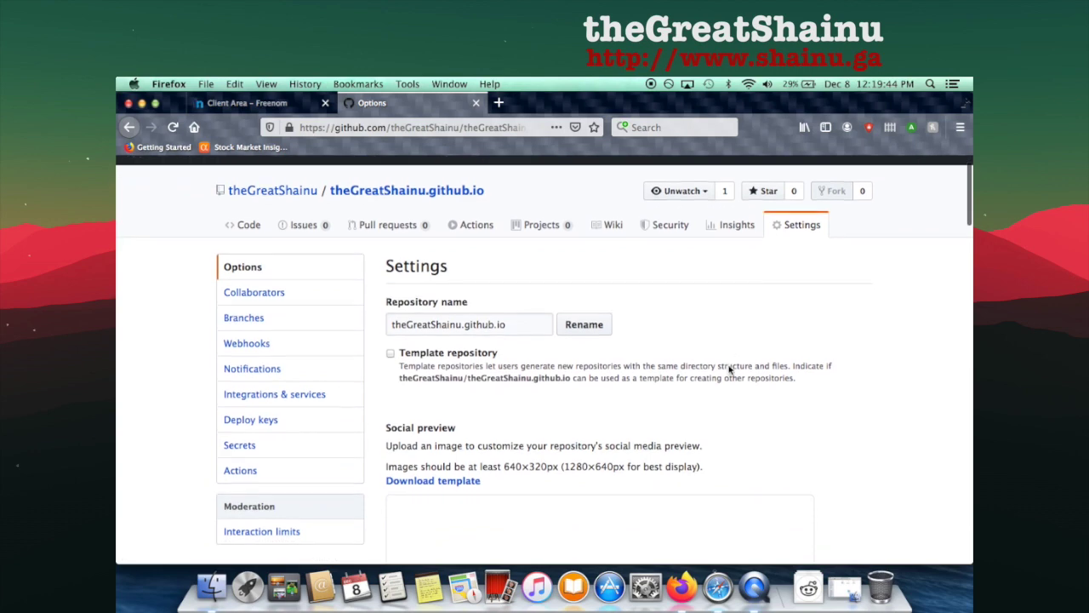
pyautogui.scroll(-10, 728, 365)
pyautogui.scroll(-15, 728, 365)
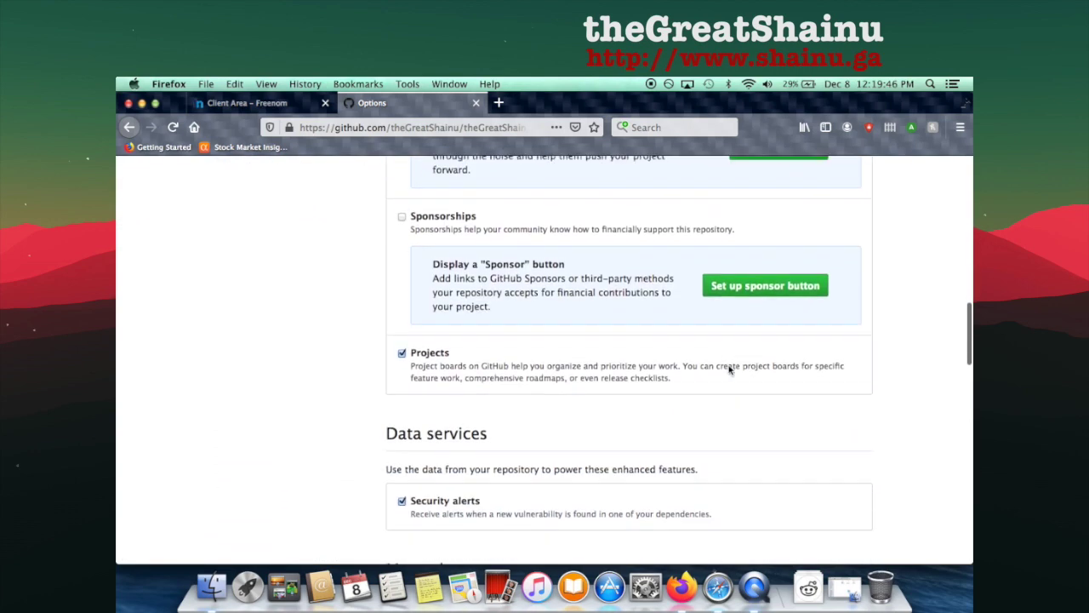
pyautogui.scroll(-5, 728, 366)
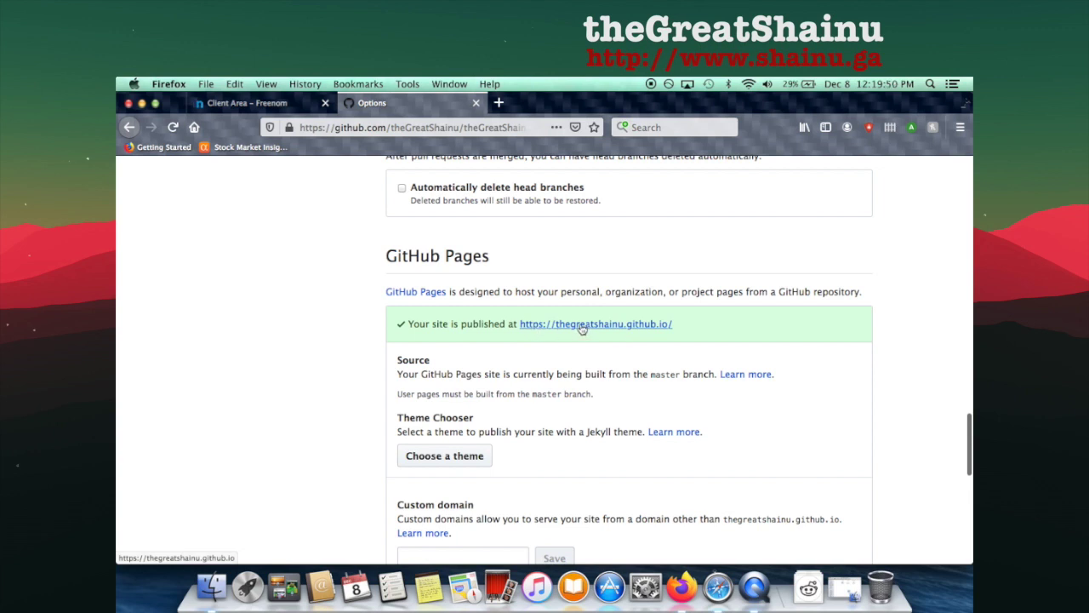
pyautogui.scroll(-3, 664, 340)
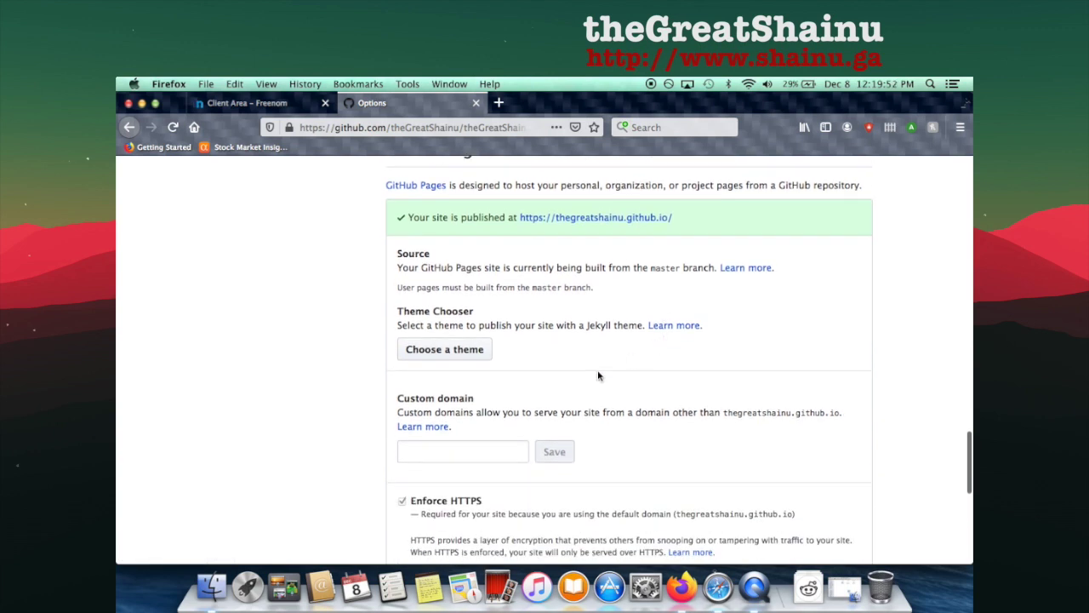
pyautogui.click(481, 456)
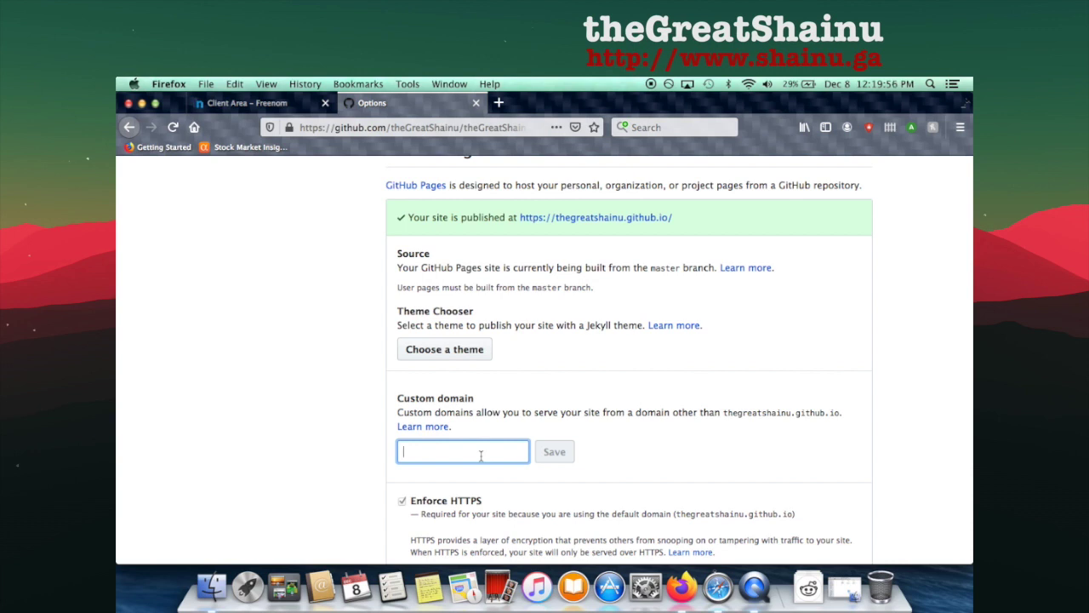
pyautogui.write('www.shainu.ga')
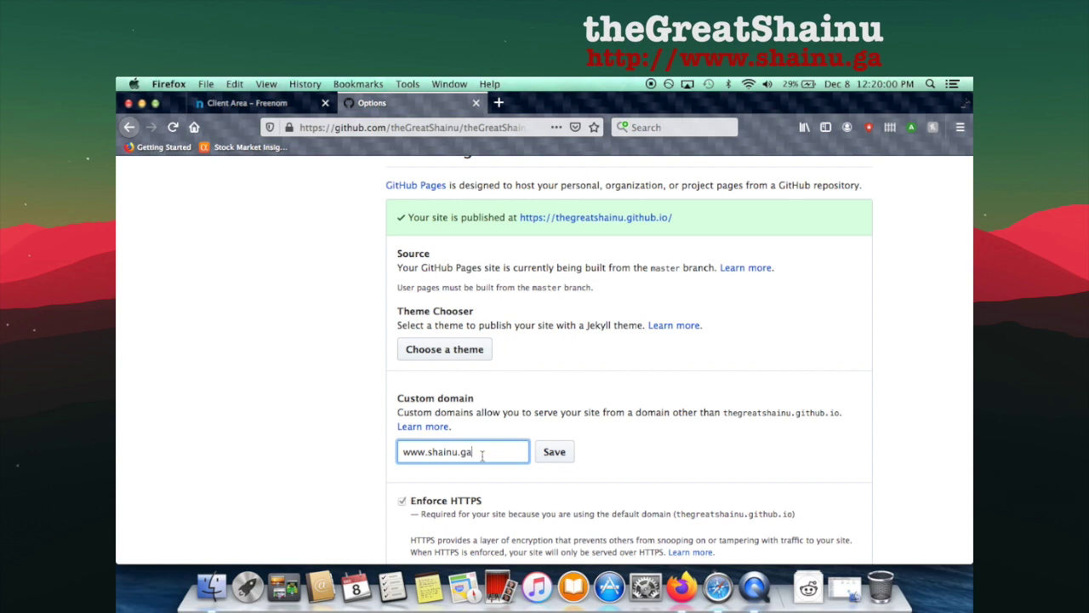
pyautogui.click(557, 453)
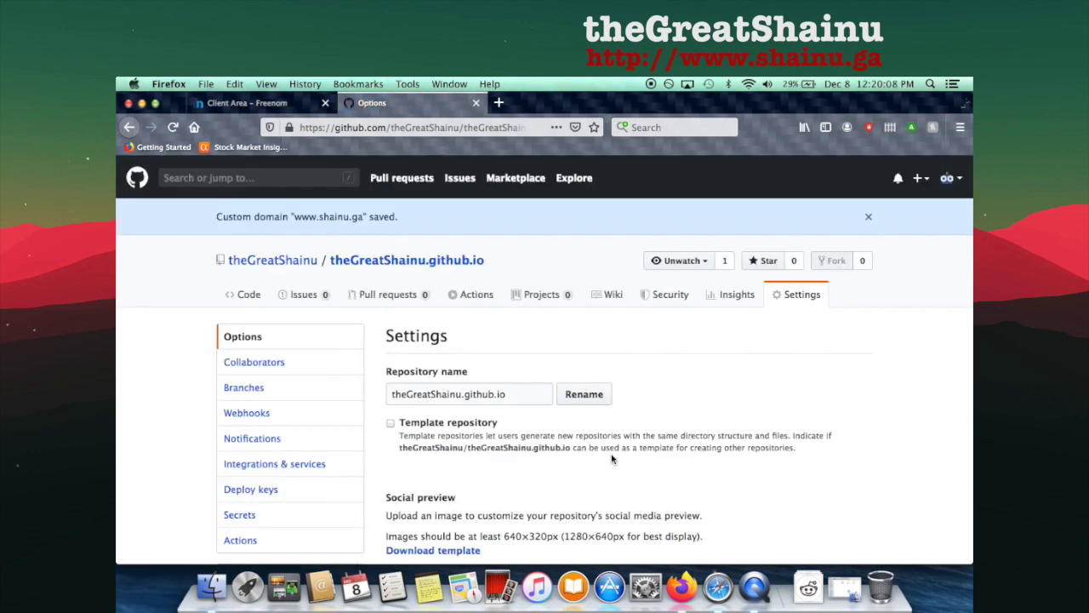
pyautogui.scroll(-5, 568, 398)
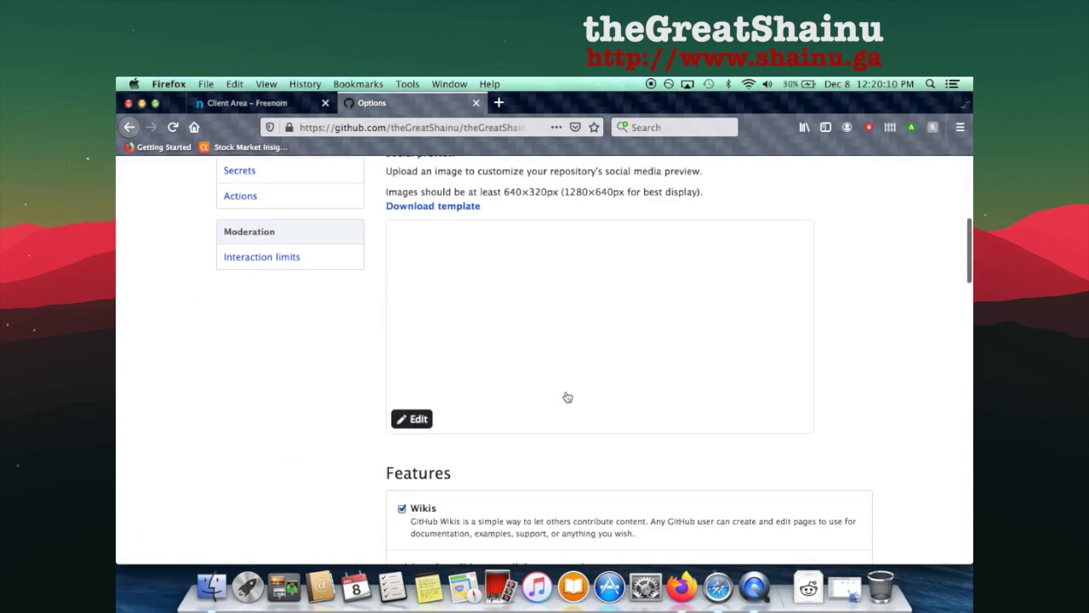
pyautogui.scroll(-10, 567, 398)
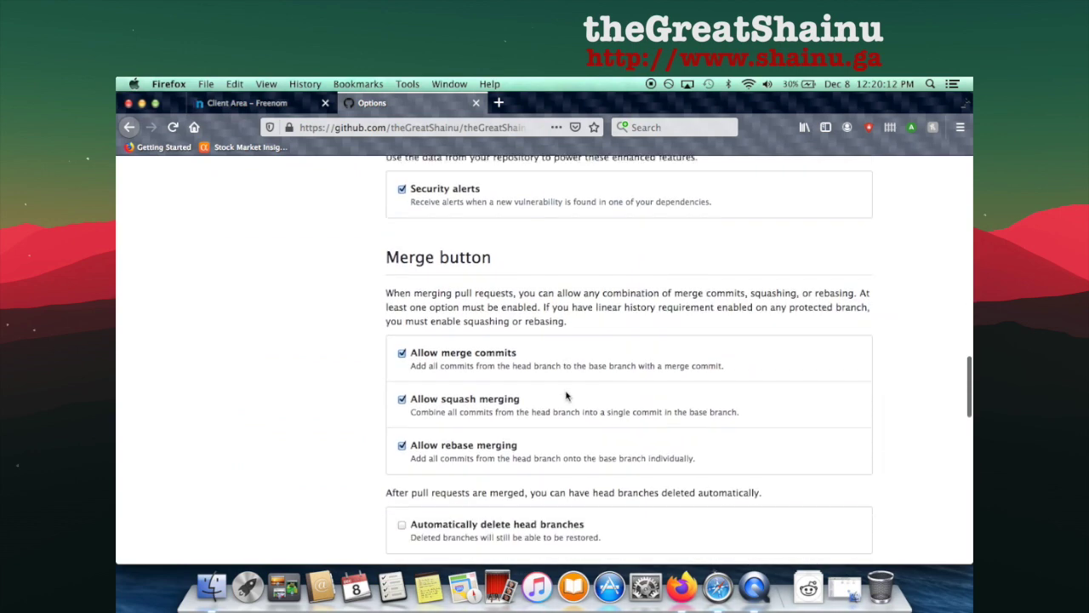
pyautogui.scroll(-5, 566, 396)
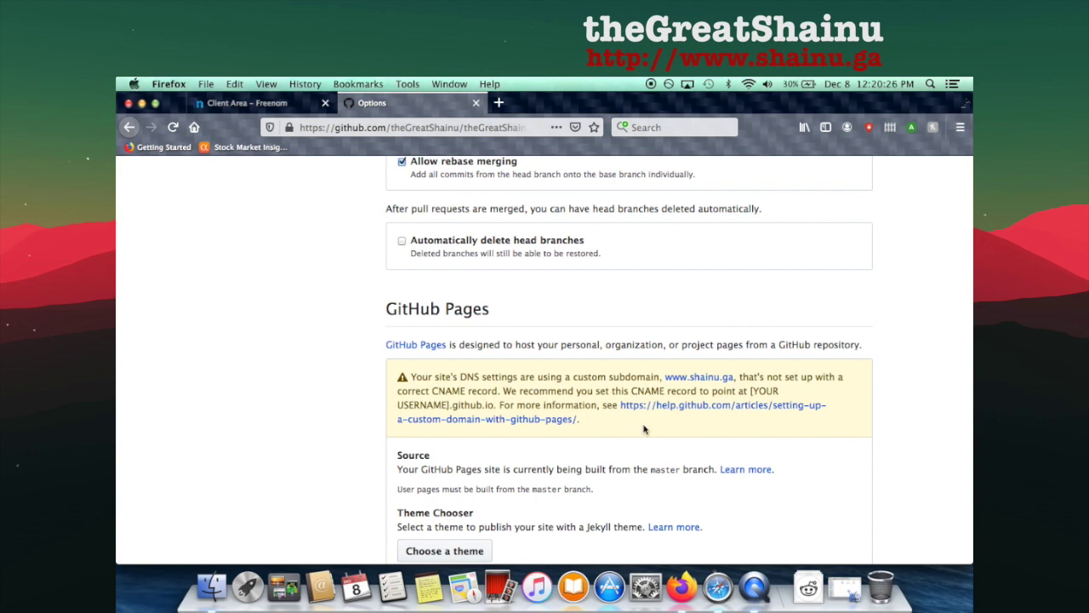
pyautogui.scroll(-3, 668, 443)
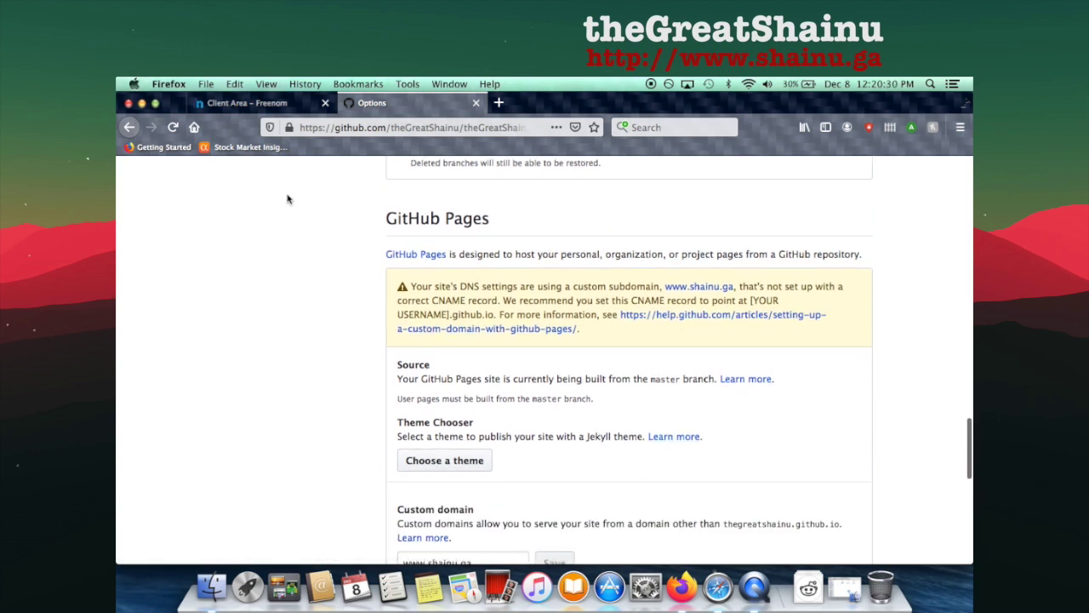
# Back in Freenom DNS management, change the WWW CNAME record's target to thegreatshainu.github.io and save the changes.
pyautogui.click(247, 103)
pyautogui.scroll(-1, 655, 323)
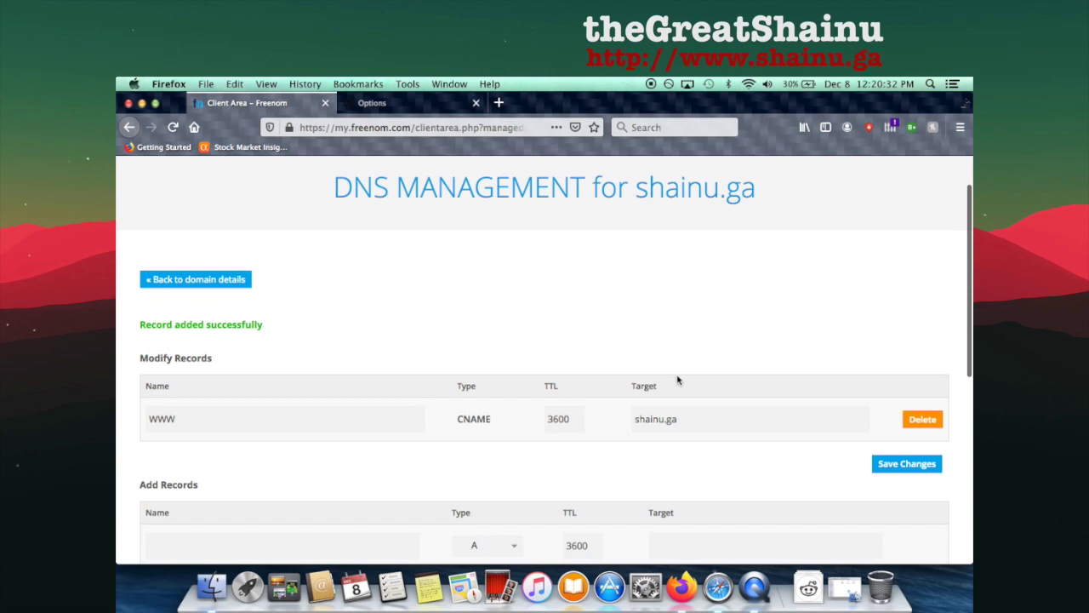
pyautogui.doubleClick(664, 418)
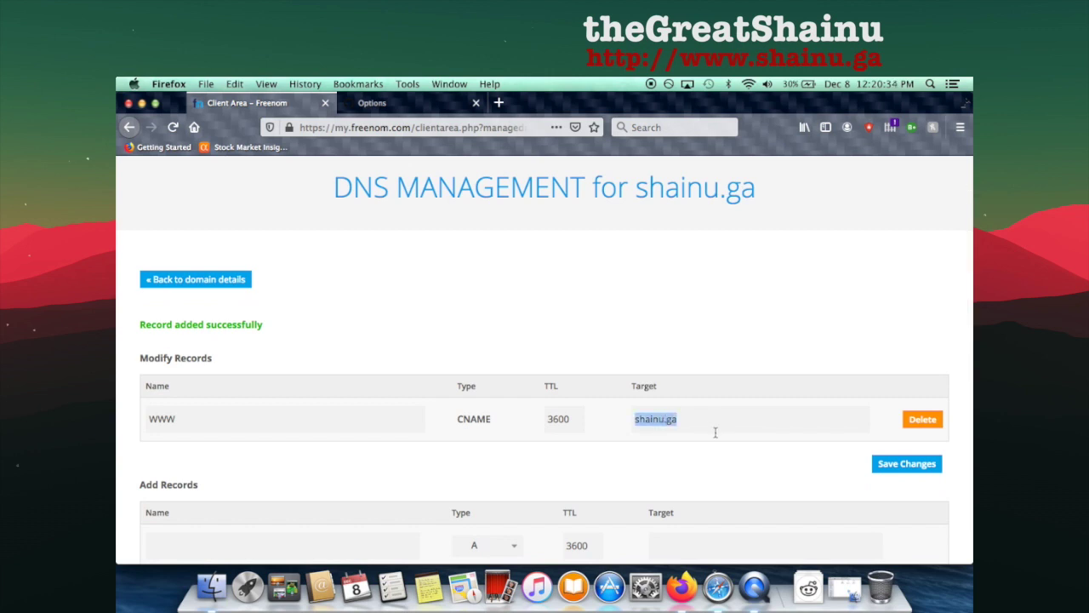
pyautogui.write('thegreatshainu.githu')
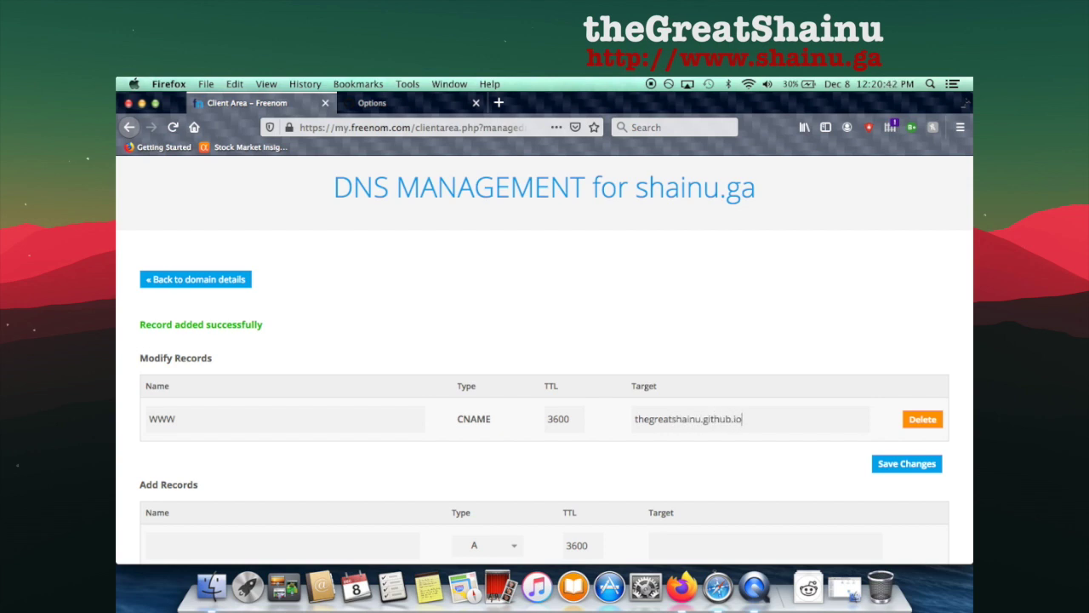
pyautogui.write('b.io')
pyautogui.click(895, 462)
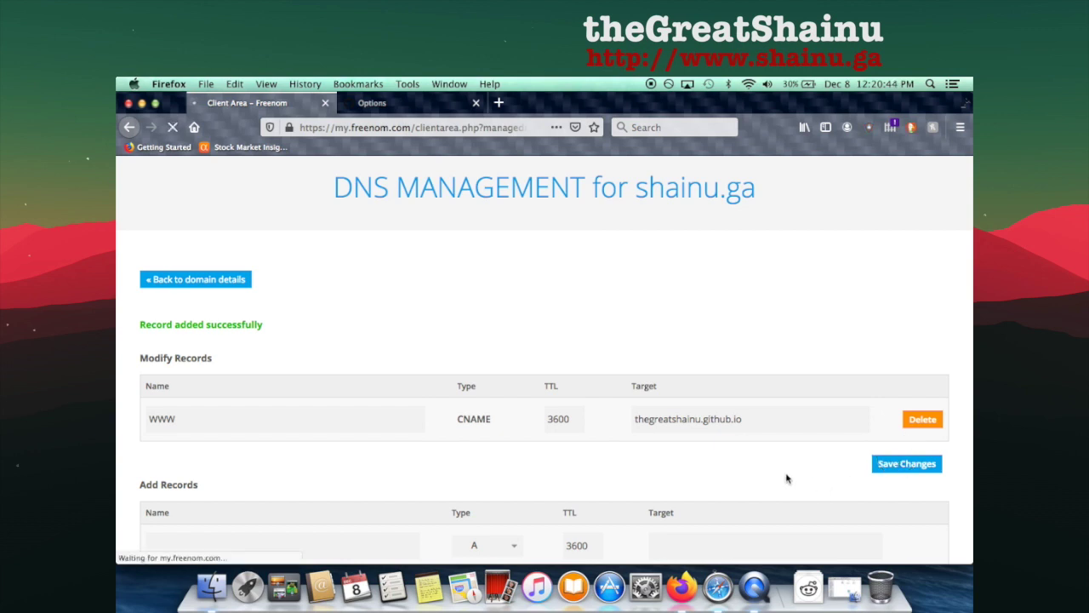
pyautogui.click(890, 470)
# Return to the GitHub repository settings, try shainu.ga without www as the custom domain and check its DNS status.
pyautogui.click(444, 99)
pyautogui.scroll(-3, 525, 336)
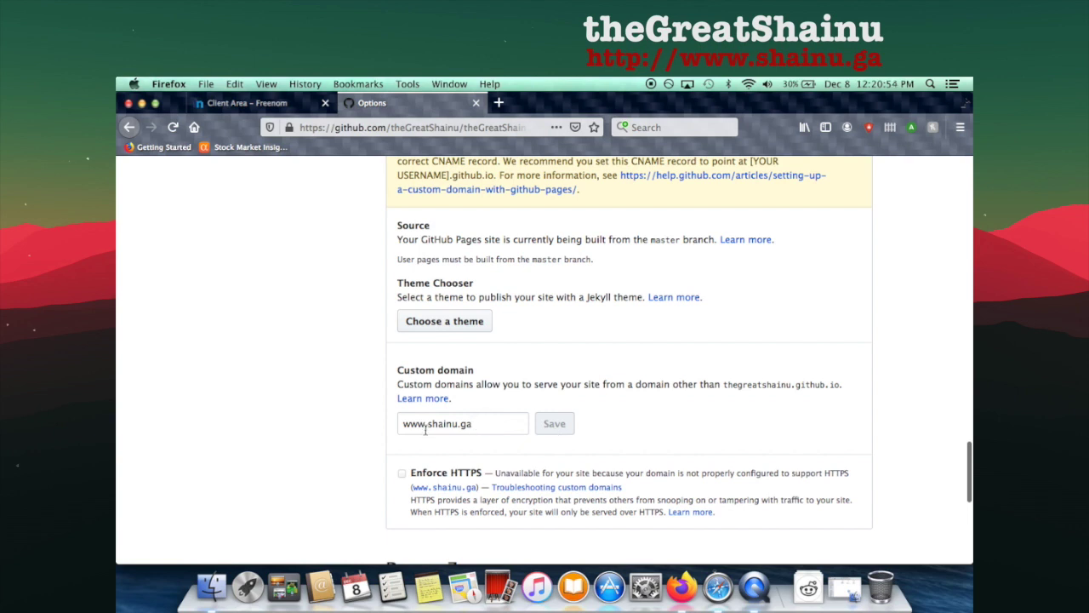
pyautogui.moveTo(425, 426); pyautogui.dragTo(402, 424)
pyautogui.press('BackSpace')
pyautogui.click(554, 428)
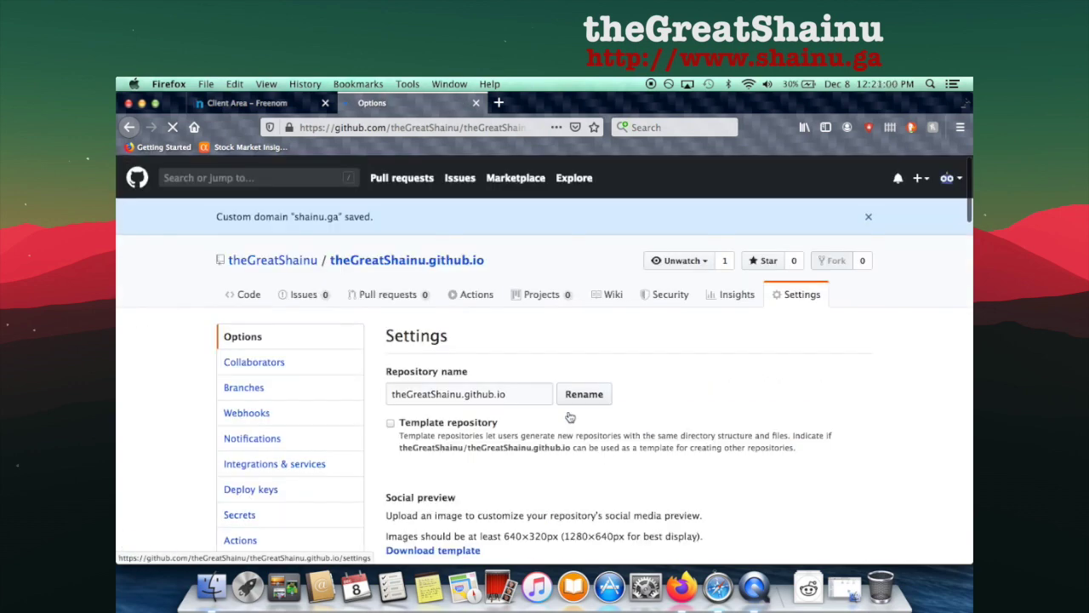
pyautogui.scroll(-4, 569, 416)
pyautogui.scroll(-15, 569, 416)
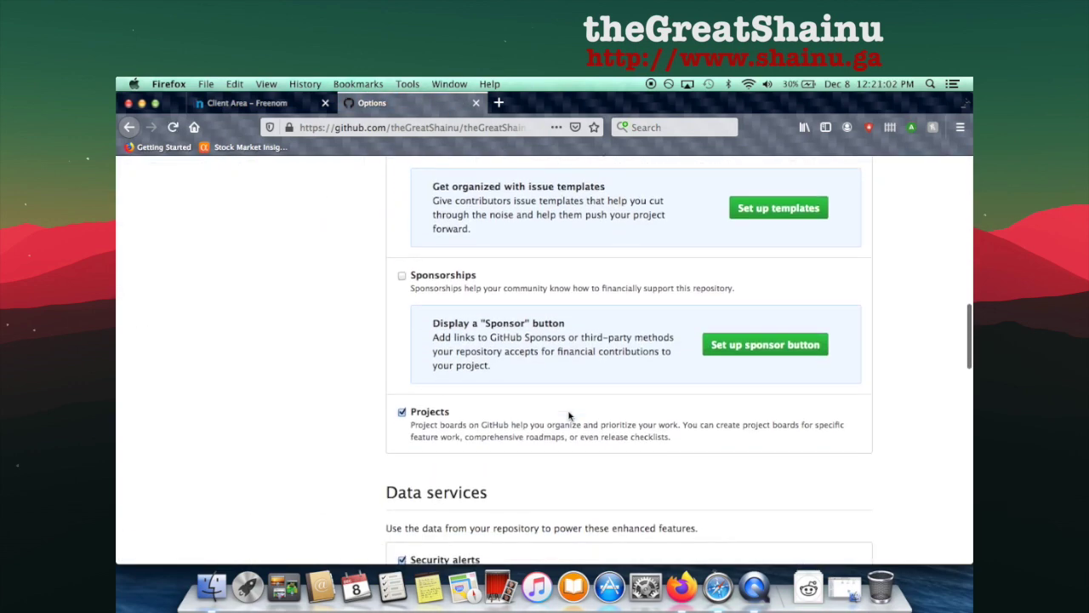
pyautogui.scroll(-5, 569, 416)
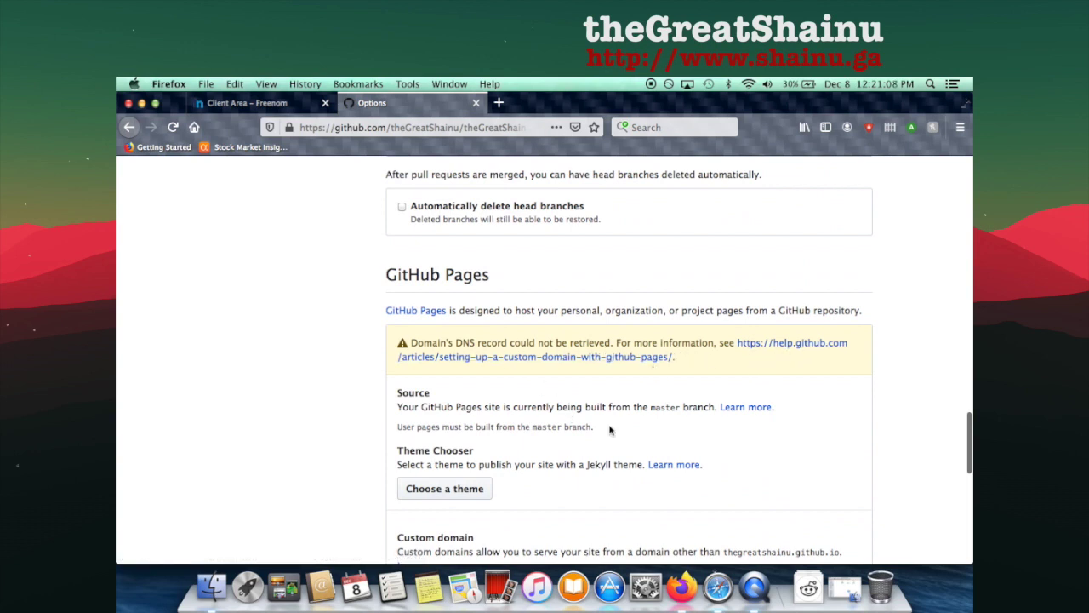
pyautogui.scroll(-3, 610, 430)
pyautogui.click(397, 439)
pyautogui.write('www.shainu.ga')
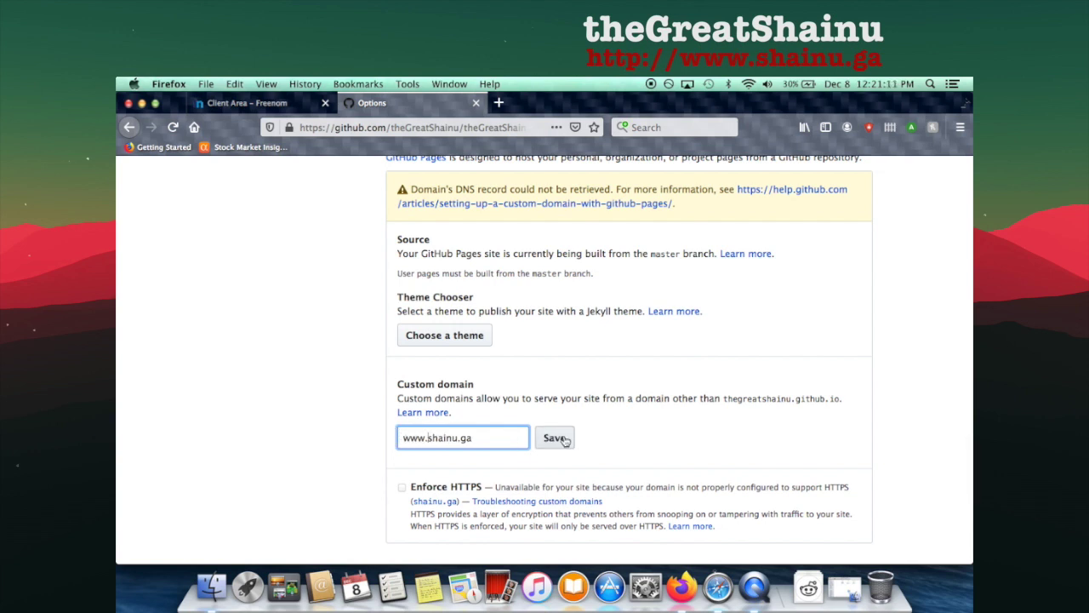
pyautogui.click(566, 443)
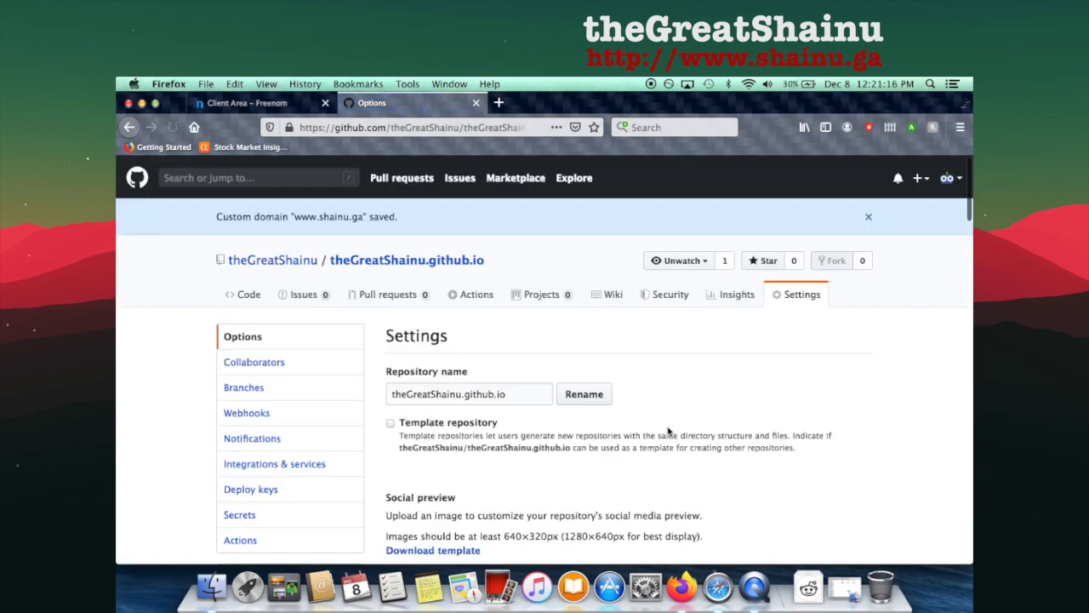
pyautogui.scroll(-5, 668, 427)
pyautogui.scroll(-15, 668, 427)
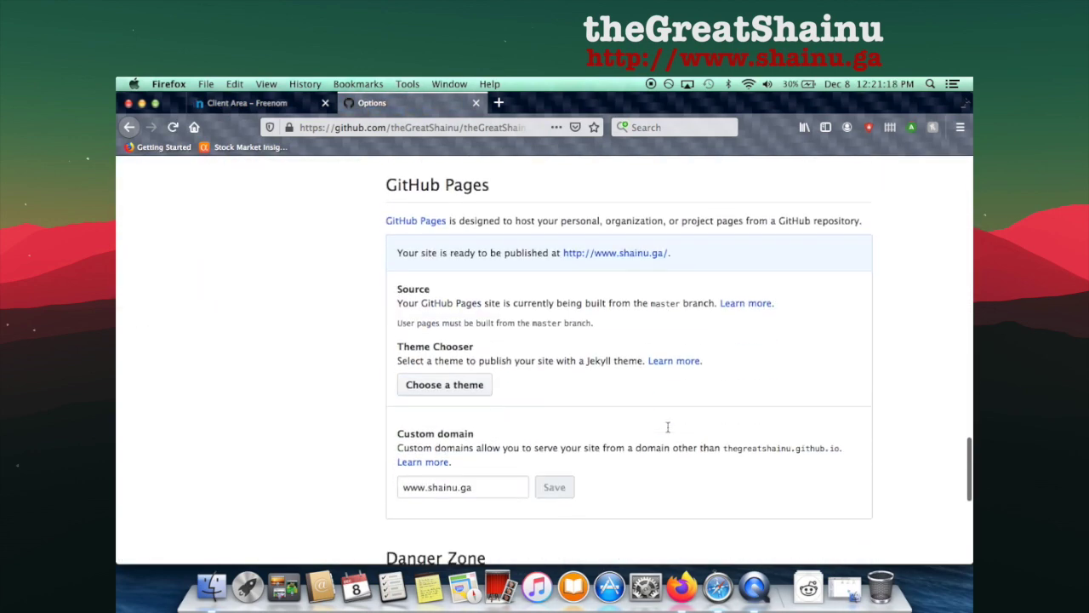
pyautogui.scroll(1, 668, 427)
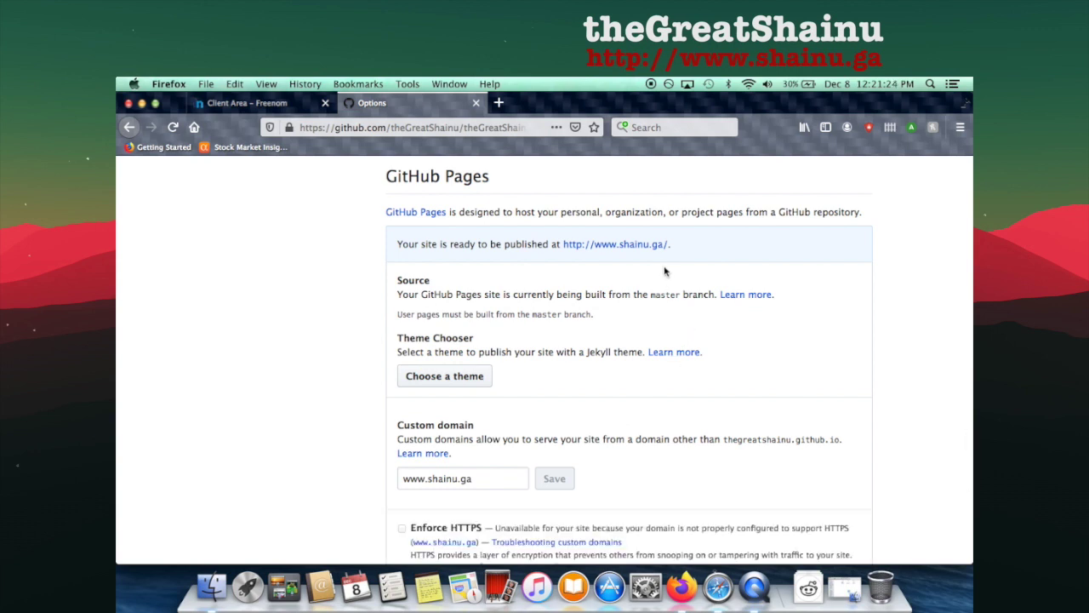
pyautogui.click(628, 251)
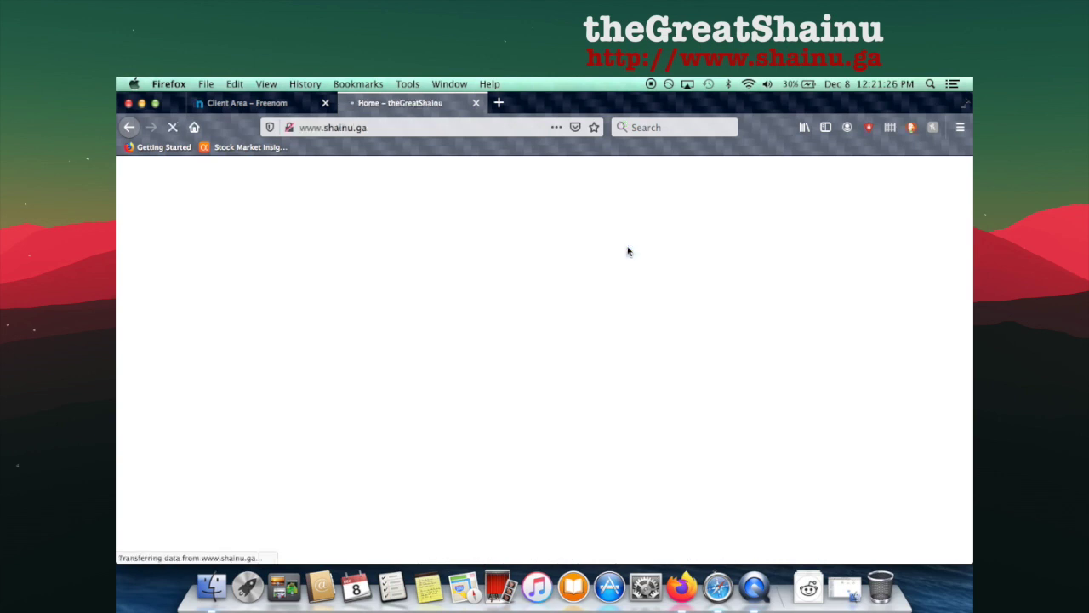